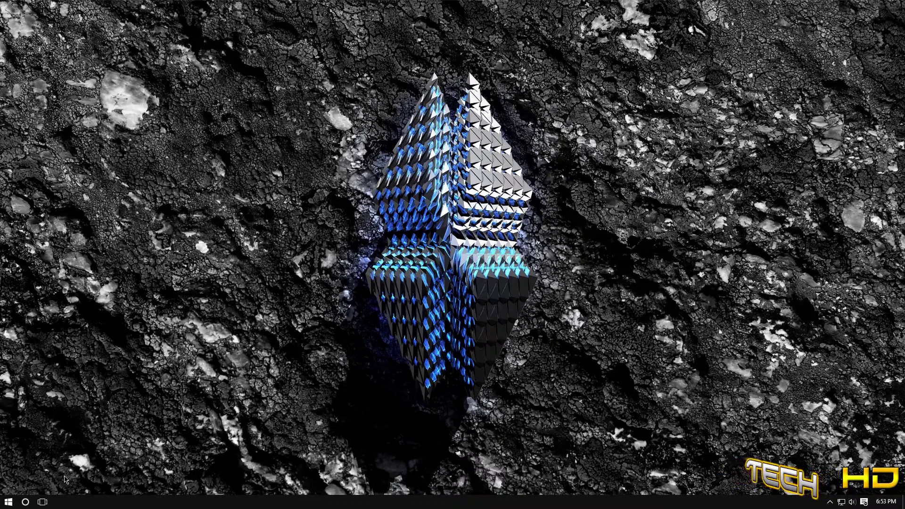
- Open the user's Temp folder through the Run prompt using %TEMP%
{"action": "left_click", "coordinate": [13, 501]}
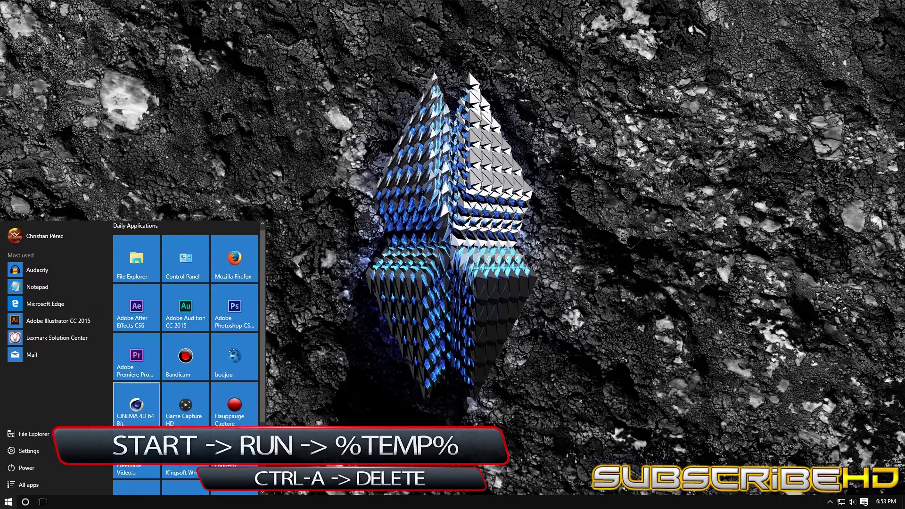
{"action": "scroll", "coordinate": [139, 419], "scroll_direction": "down", "scroll_amount": 3}
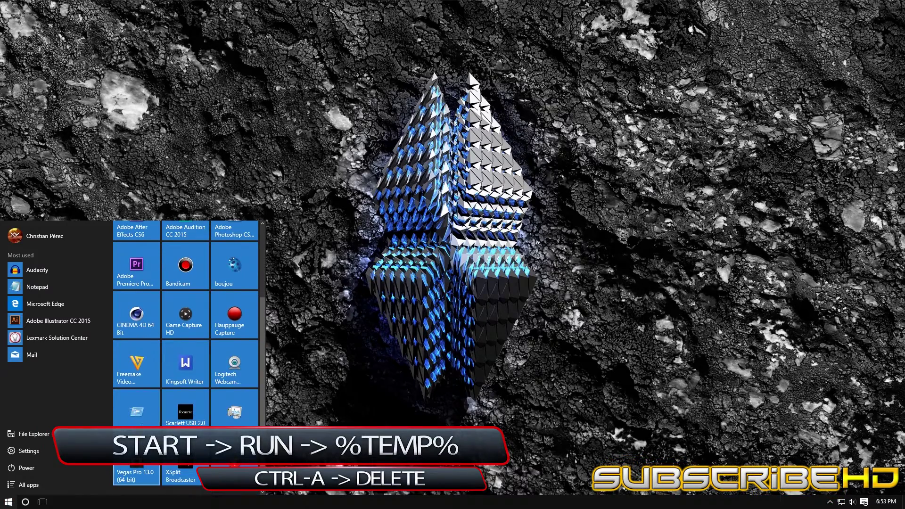
{"action": "key", "text": "super+r"}
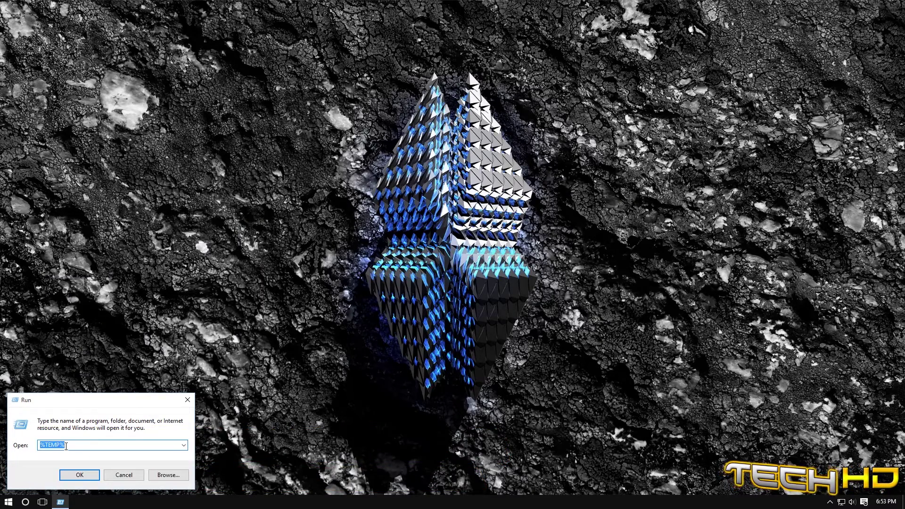
{"action": "left_click", "coordinate": [80, 475]}
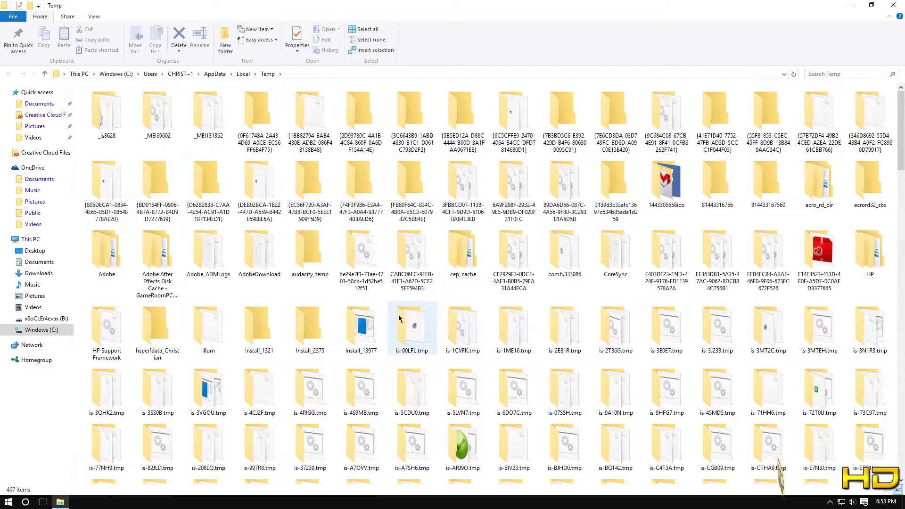
- Select all 467 items in the Temp folder
{"action": "scroll", "coordinate": [398, 315], "scroll_direction": "down", "scroll_amount": 20}
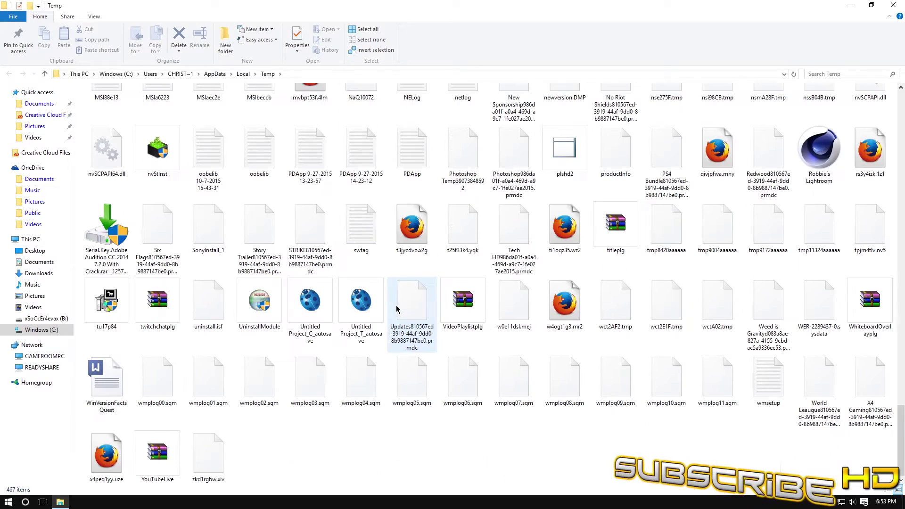
{"action": "scroll", "coordinate": [395, 308], "scroll_direction": "up", "scroll_amount": 20}
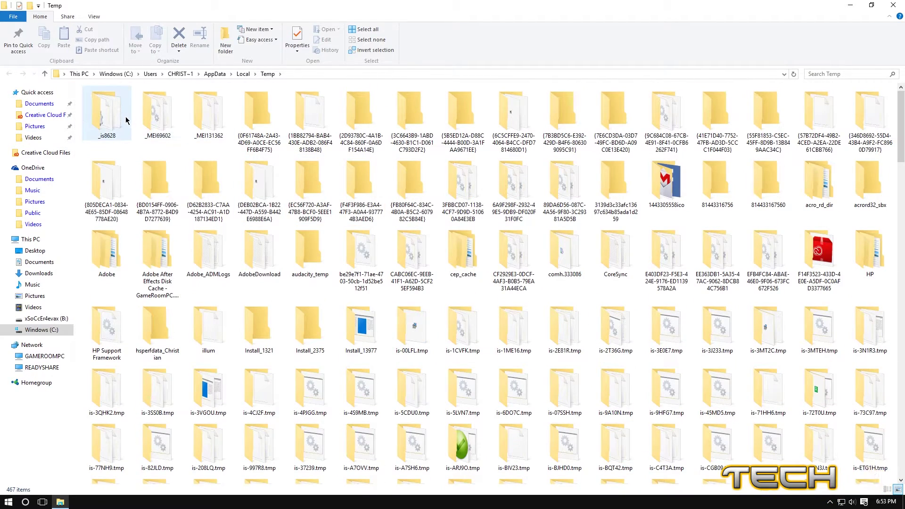
{"action": "mouse_move", "coordinate": [126, 120]}
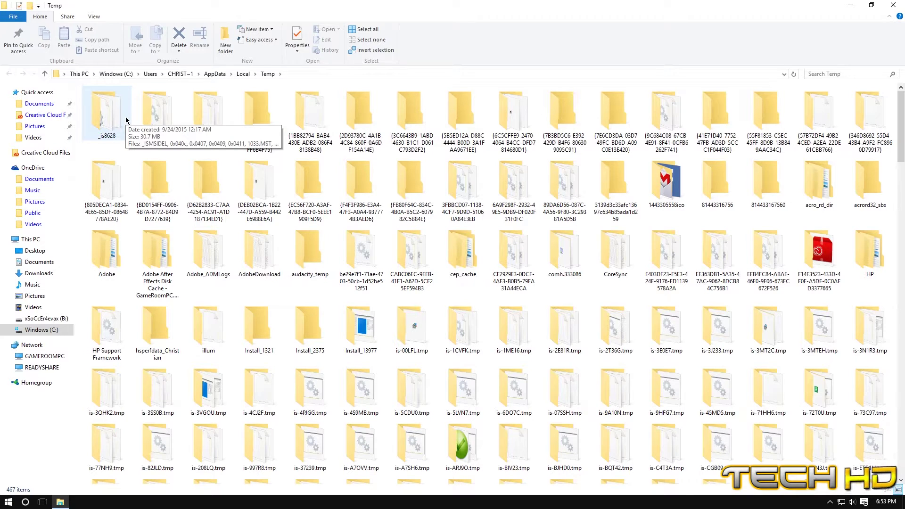
{"action": "key", "text": "ctrl+a"}
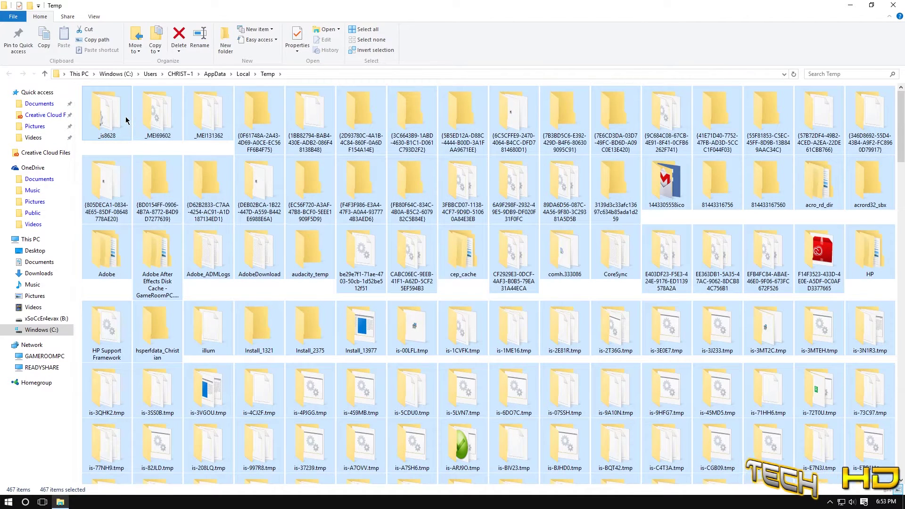
- Permanently delete the Temp items, skipping the admin-protected folder and in-use Firefox files, then close the window
{"action": "right_click", "coordinate": [275, 117]}
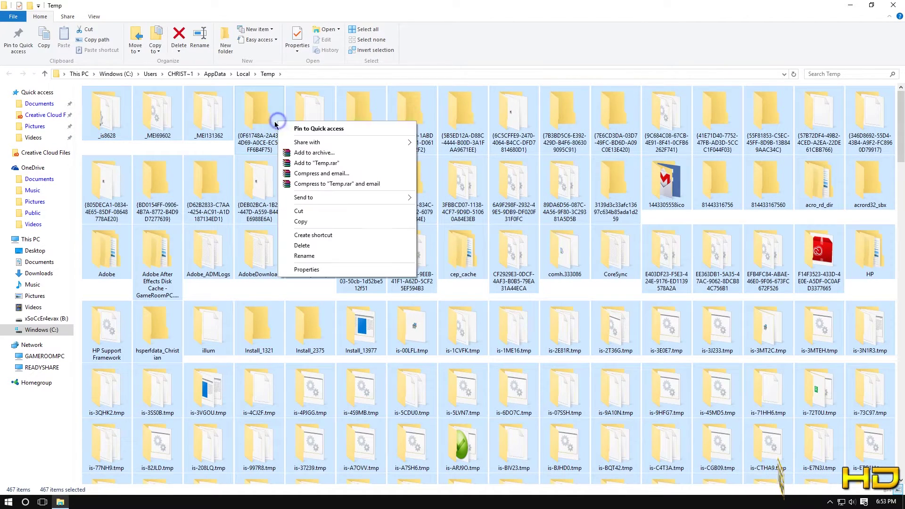
{"action": "left_click", "coordinate": [338, 254]}
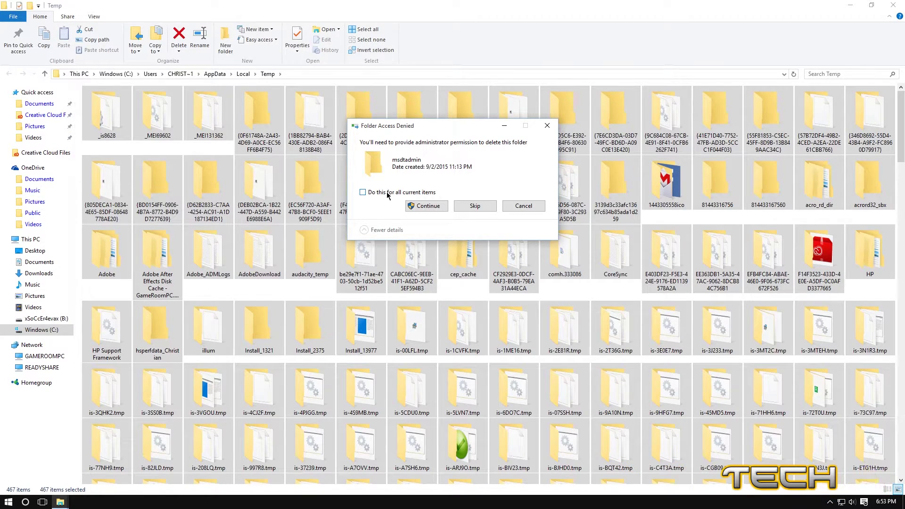
{"action": "left_click", "coordinate": [474, 206]}
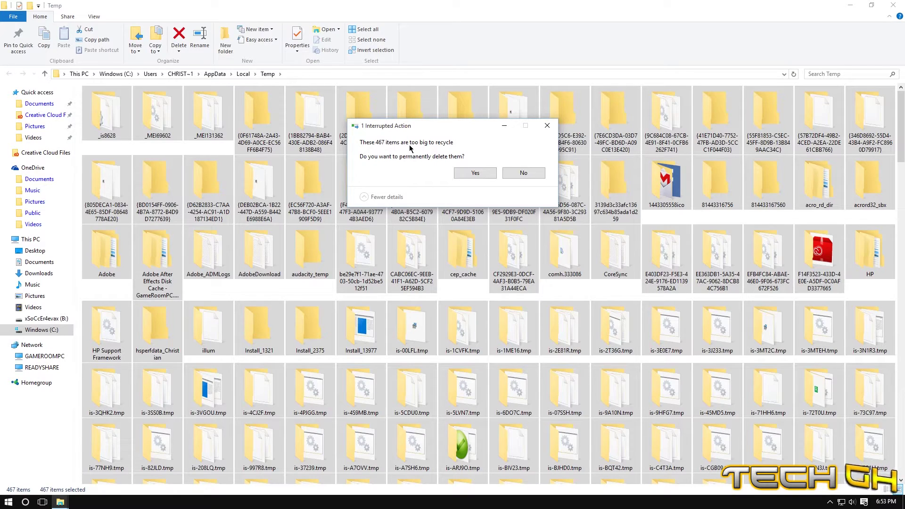
{"action": "left_click", "coordinate": [473, 173]}
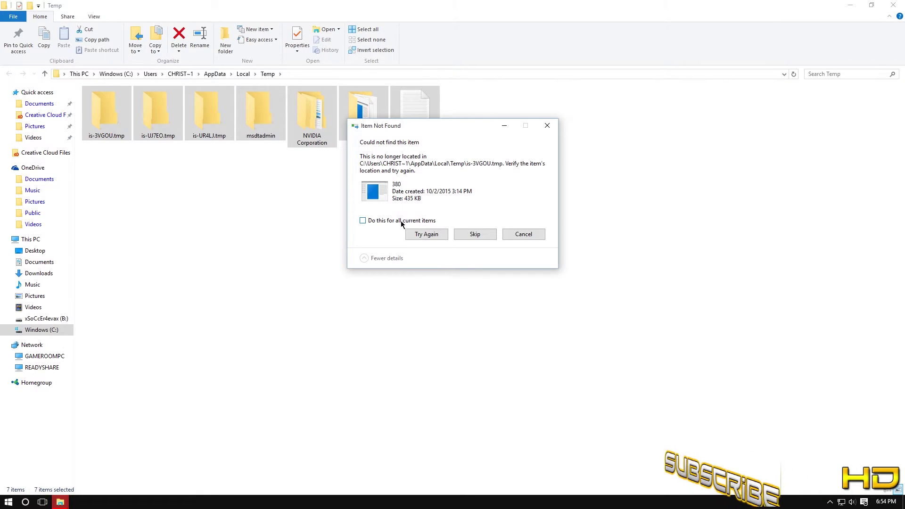
{"action": "left_click", "coordinate": [475, 234]}
{"action": "left_click", "coordinate": [363, 212]}
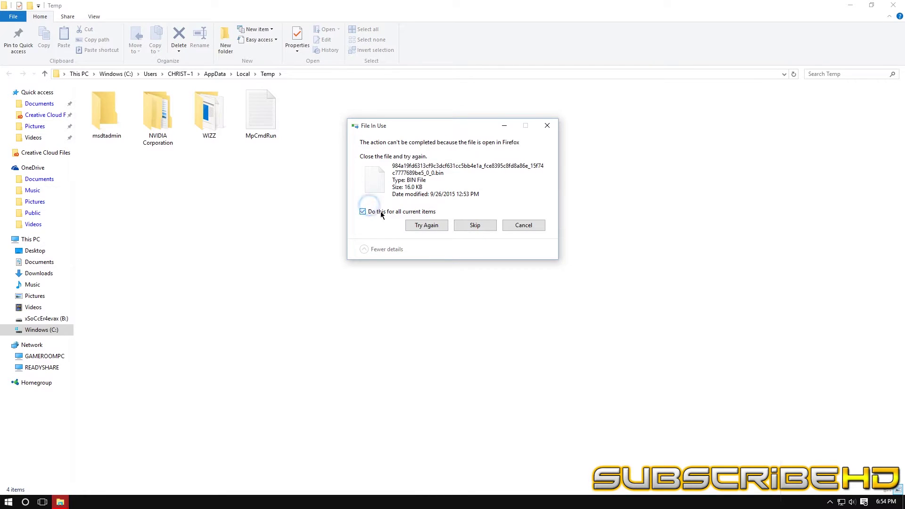
{"action": "left_click", "coordinate": [481, 227]}
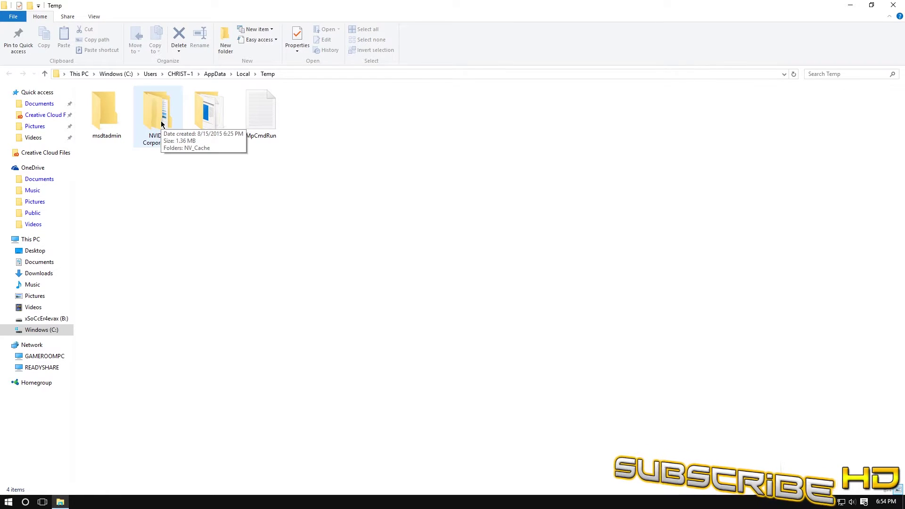
{"action": "left_click", "coordinate": [893, 5]}
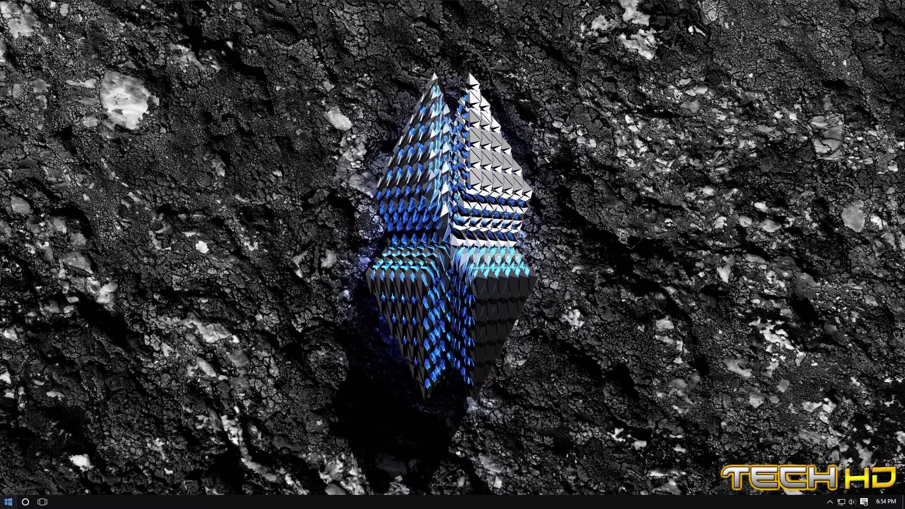
- Open the C:\Windows\Prefetch folder from the Run prompt
{"action": "key", "text": "super"}
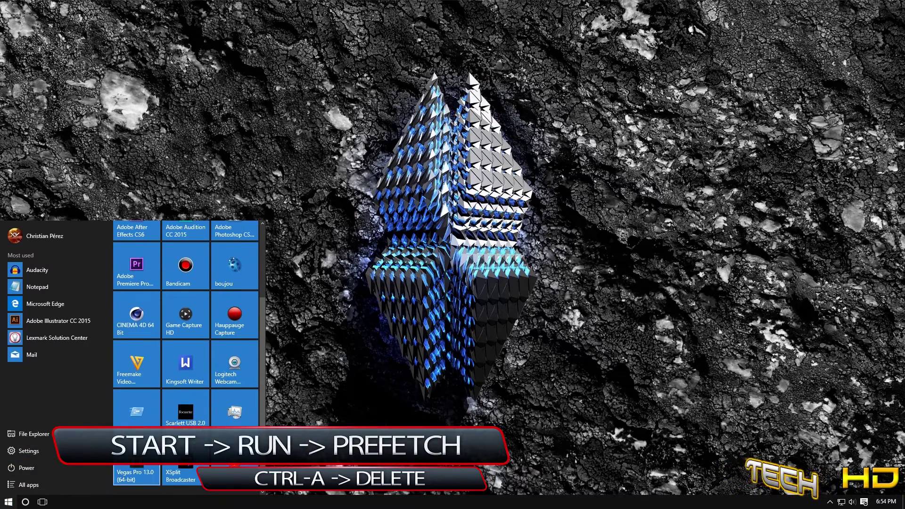
{"action": "left_click", "coordinate": [136, 409]}
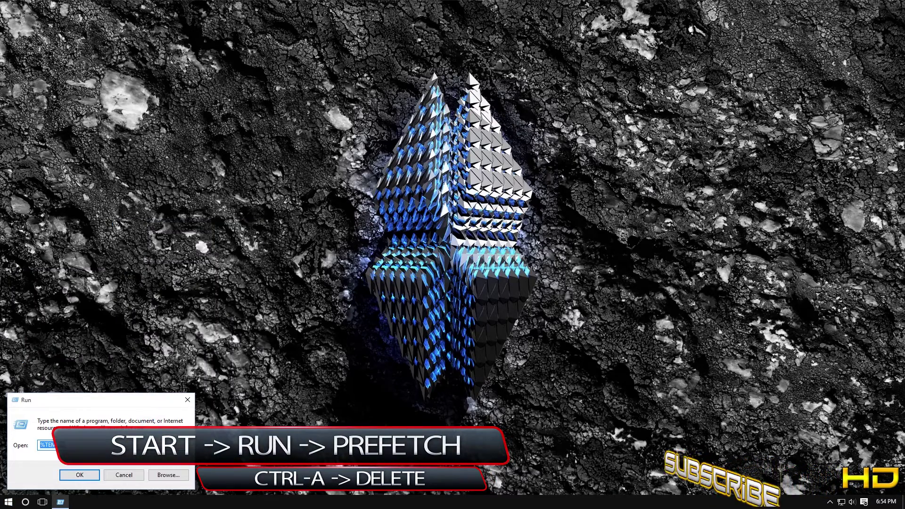
{"action": "type", "text": "pre"}
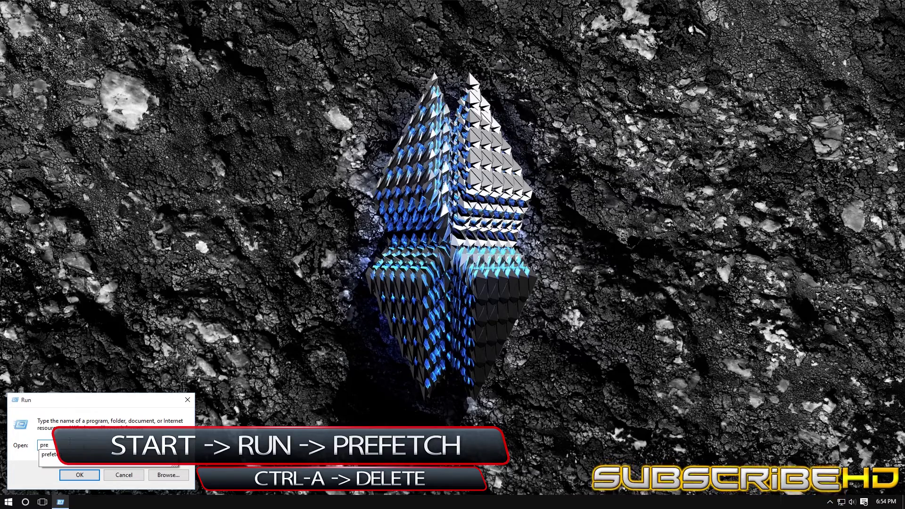
{"action": "left_click", "coordinate": [82, 455]}
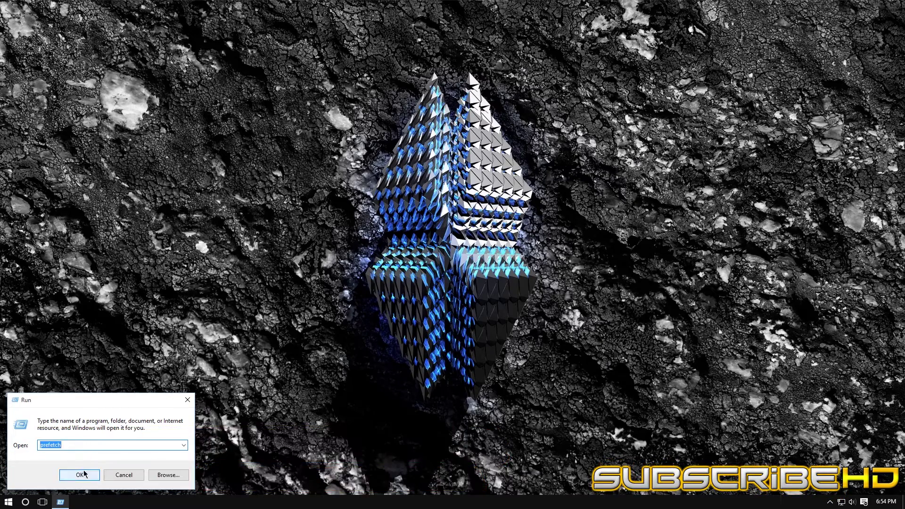
{"action": "left_click", "coordinate": [80, 475]}
- Delete all Prefetch files, skipping the one in use, and close the folder
{"action": "scroll", "coordinate": [200, 225], "scroll_direction": "down", "scroll_amount": 19}
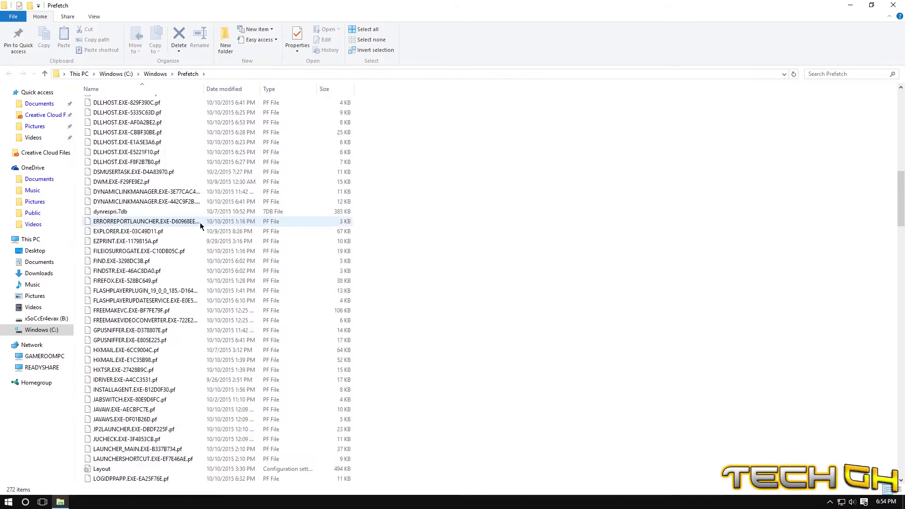
{"action": "scroll", "coordinate": [193, 226], "scroll_direction": "down", "scroll_amount": 20}
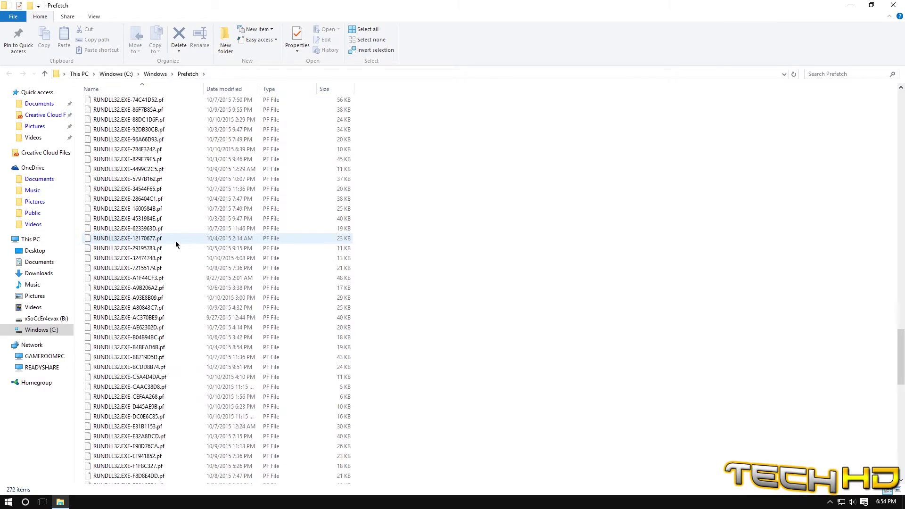
{"action": "scroll", "coordinate": [175, 241], "scroll_direction": "up", "scroll_amount": 20}
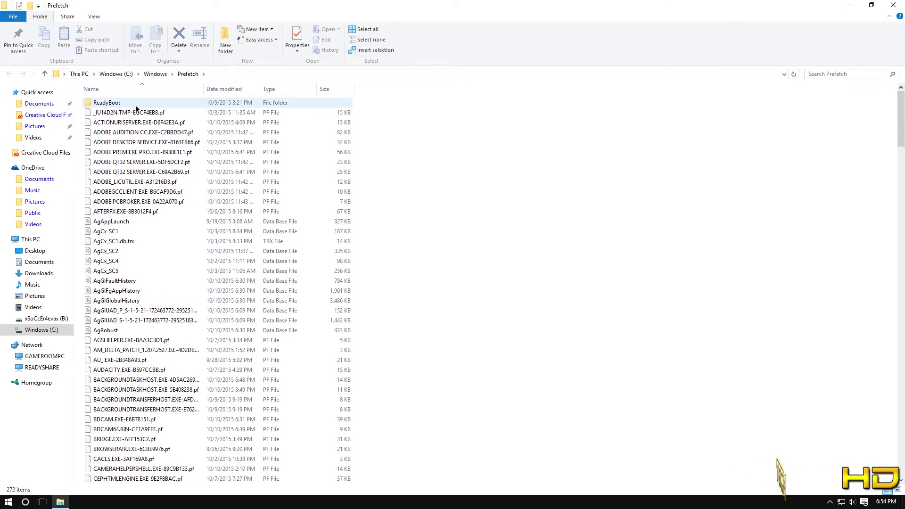
{"action": "key", "text": "ctrl+a"}
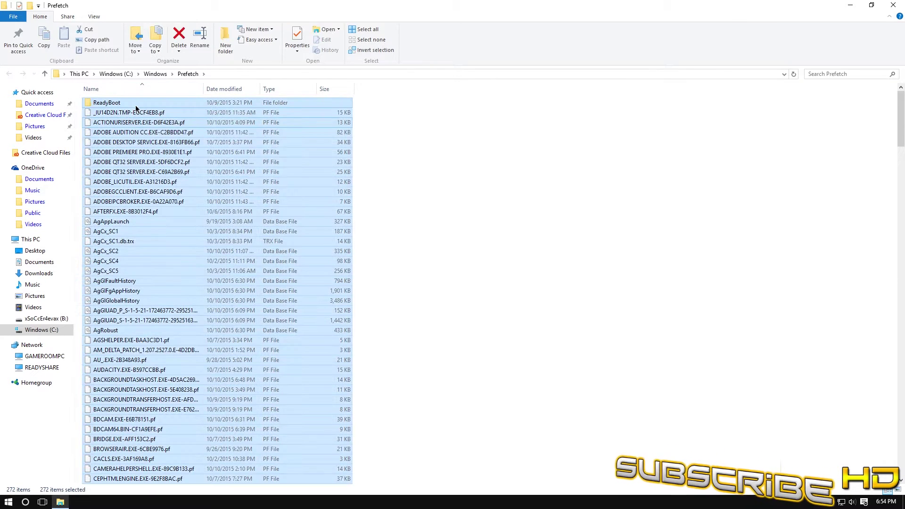
{"action": "right_click", "coordinate": [113, 144]}
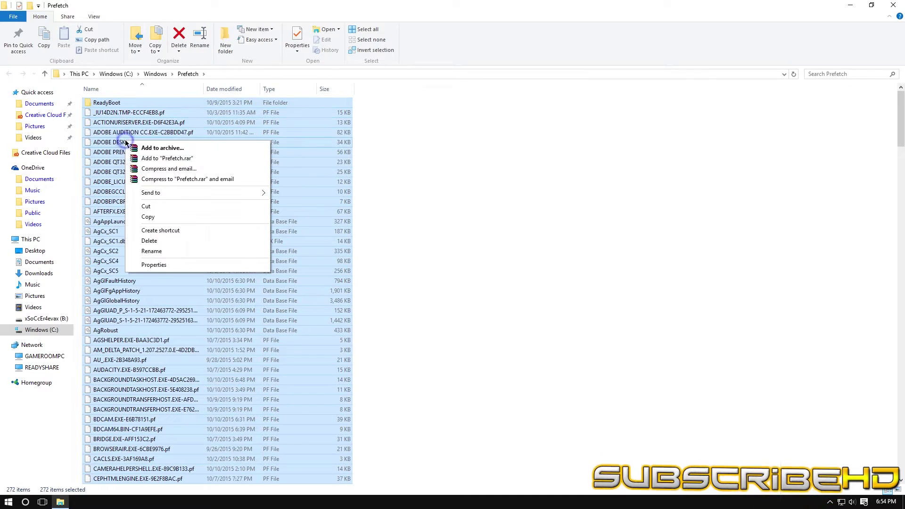
{"action": "left_click", "coordinate": [197, 240]}
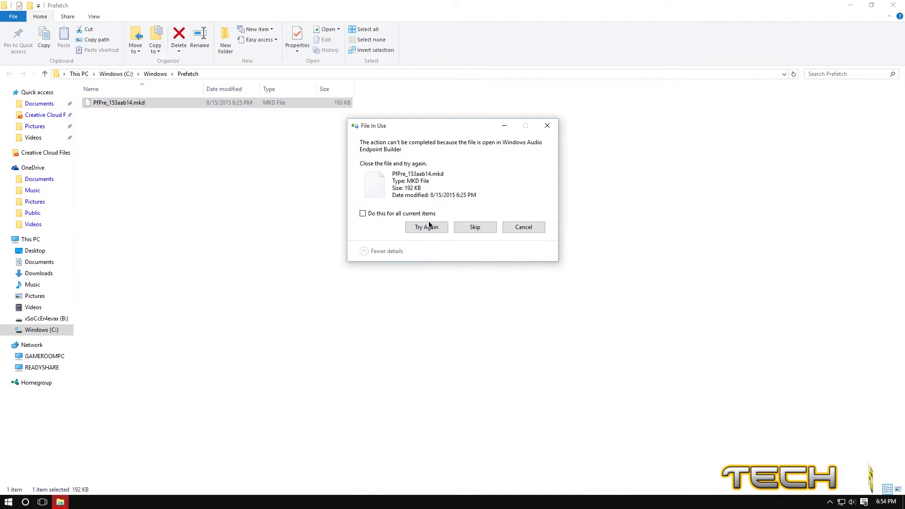
{"action": "left_click", "coordinate": [475, 227]}
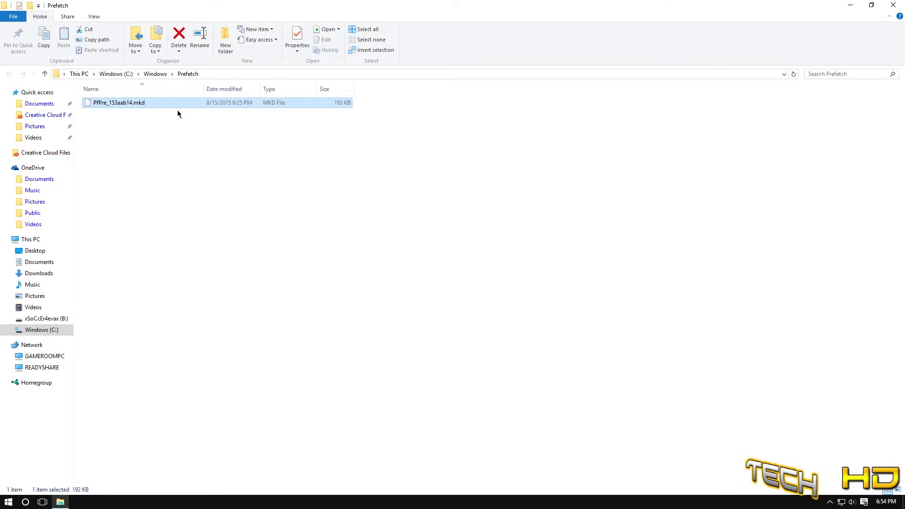
{"action": "left_click", "coordinate": [888, 5]}
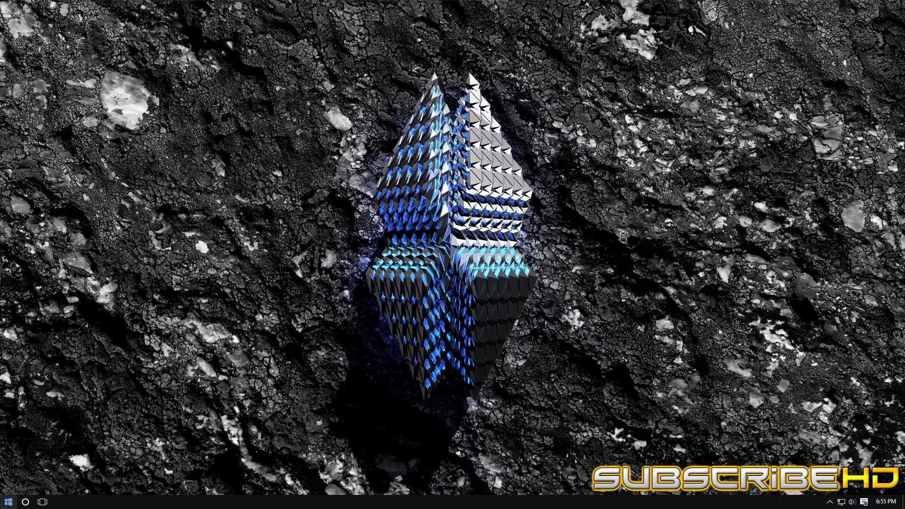
- Open Control Panel's Uninstall a program list from the Start menu
{"action": "left_click", "coordinate": [9, 502]}
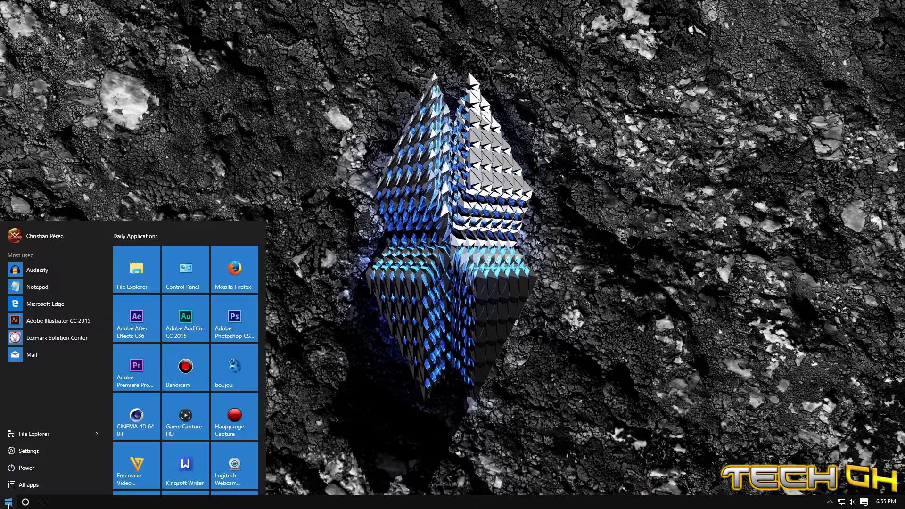
{"action": "left_click", "coordinate": [194, 266]}
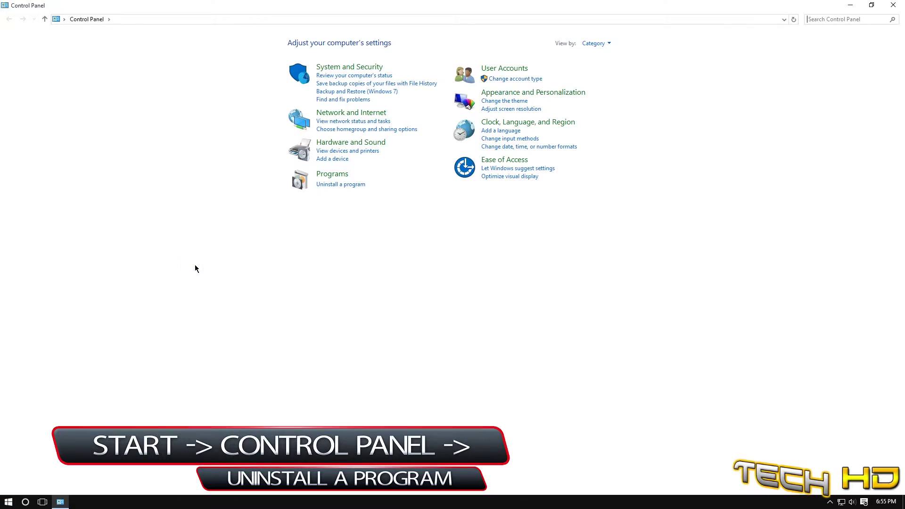
{"action": "left_click", "coordinate": [328, 185]}
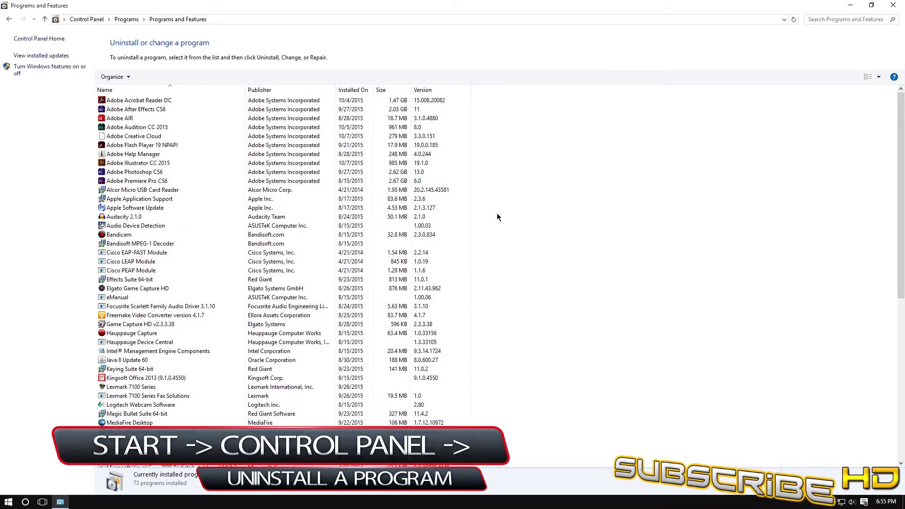
- Review the 73 installed programs totalling 17.5 GB, then close the list
{"action": "scroll", "coordinate": [497, 217], "scroll_direction": "down", "scroll_amount": 10}
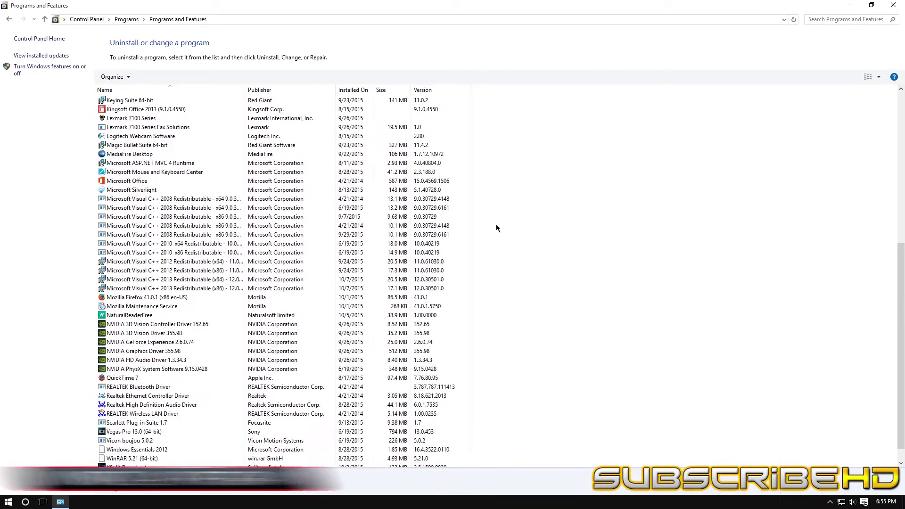
{"action": "scroll", "coordinate": [496, 228], "scroll_direction": "up", "scroll_amount": 10}
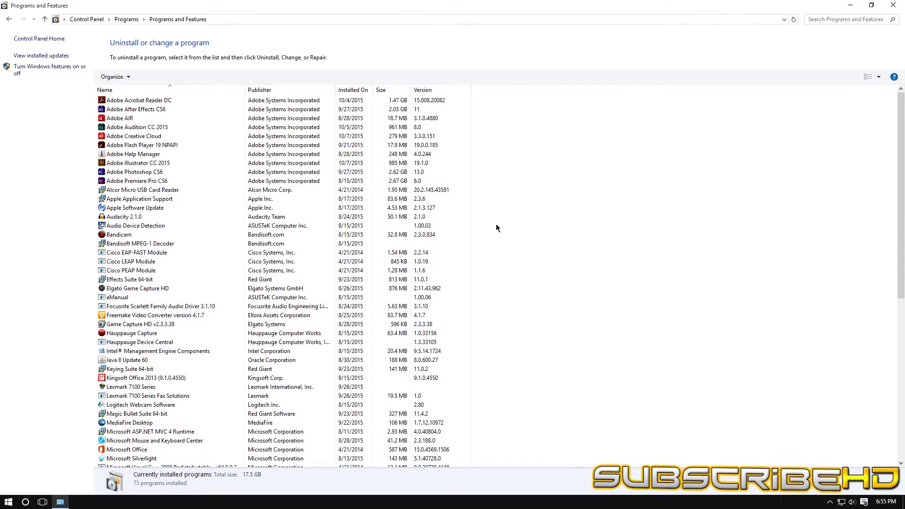
{"action": "scroll", "coordinate": [496, 225], "scroll_direction": "down", "scroll_amount": 7}
{"action": "scroll", "coordinate": [496, 224], "scroll_direction": "down", "scroll_amount": 4}
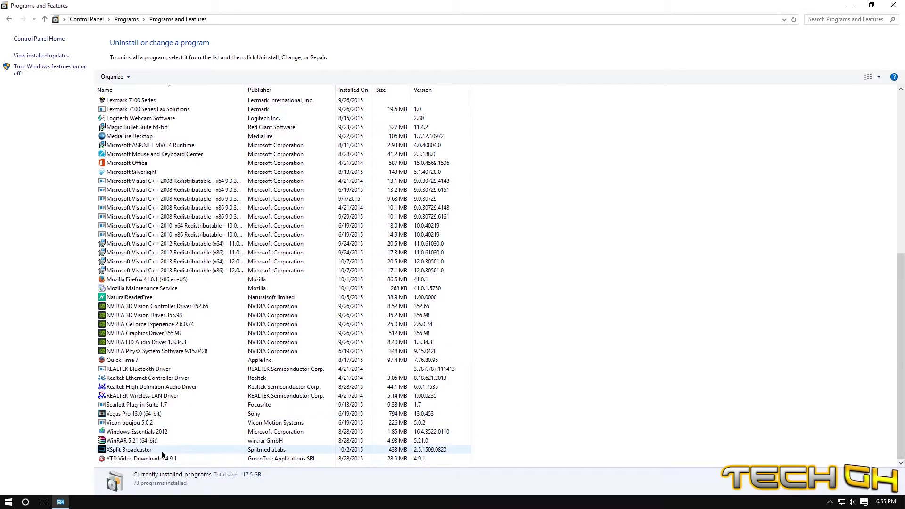
{"action": "scroll", "coordinate": [161, 395], "scroll_direction": "up", "scroll_amount": 11}
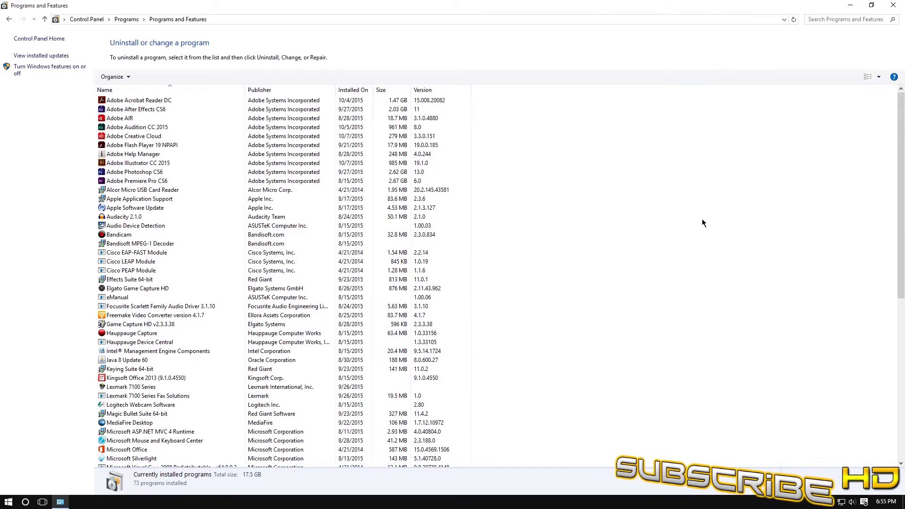
{"action": "scroll", "coordinate": [168, 265], "scroll_direction": "down", "scroll_amount": 11}
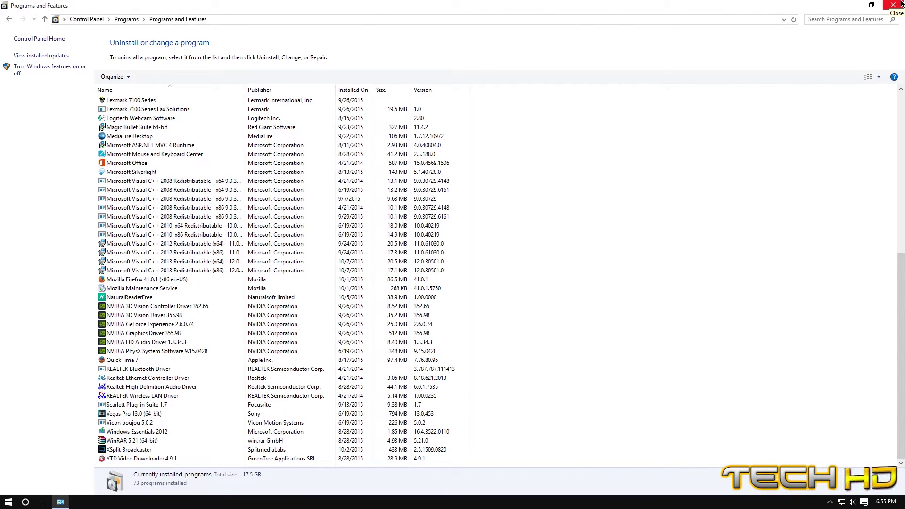
{"action": "left_click", "coordinate": [901, 4]}
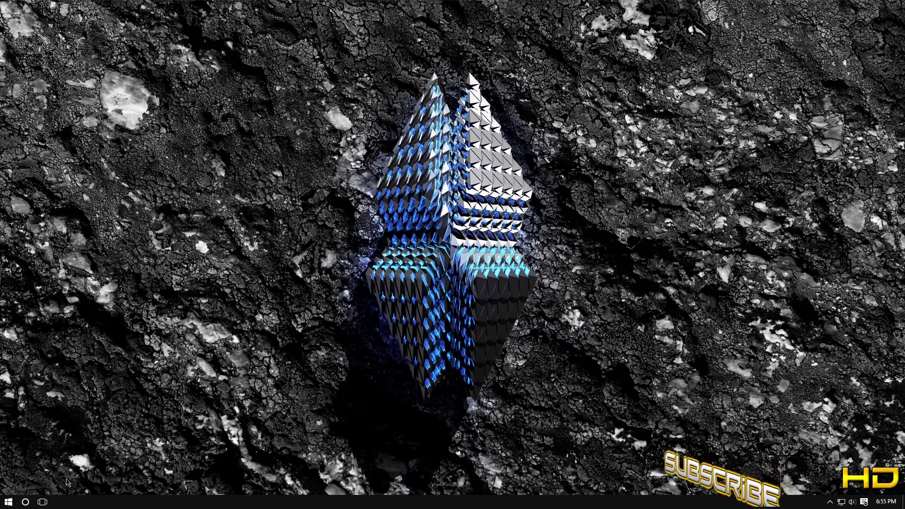
- Launch Task Manager from its Start menu tile
{"action": "left_click", "coordinate": [8, 502]}
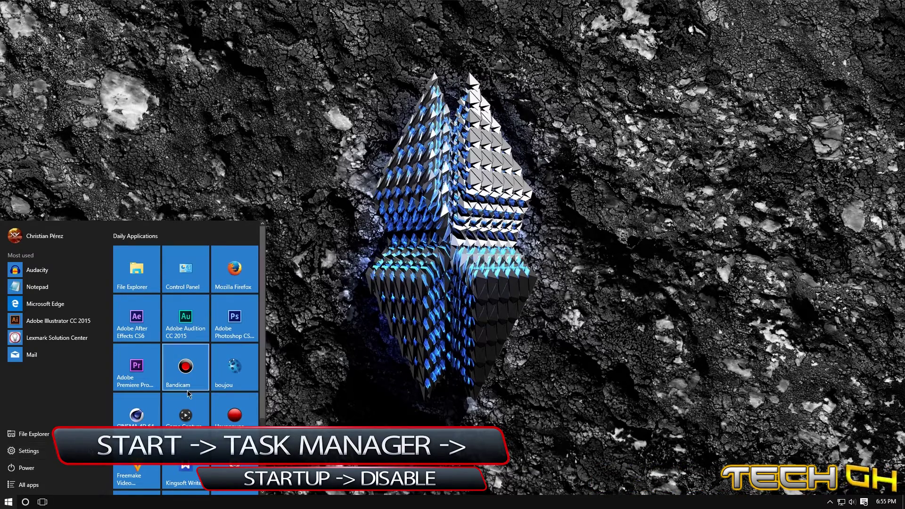
{"action": "scroll", "coordinate": [189, 394], "scroll_direction": "down", "scroll_amount": 3}
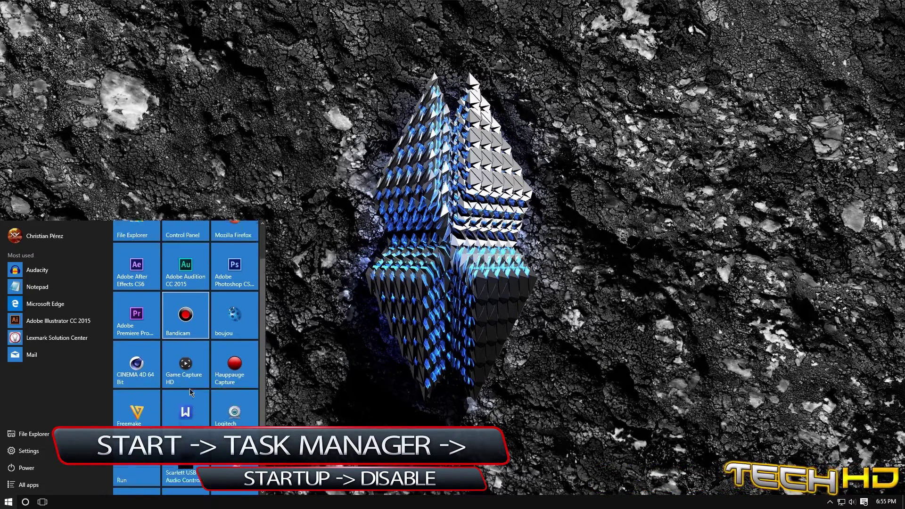
{"action": "left_click", "coordinate": [227, 409]}
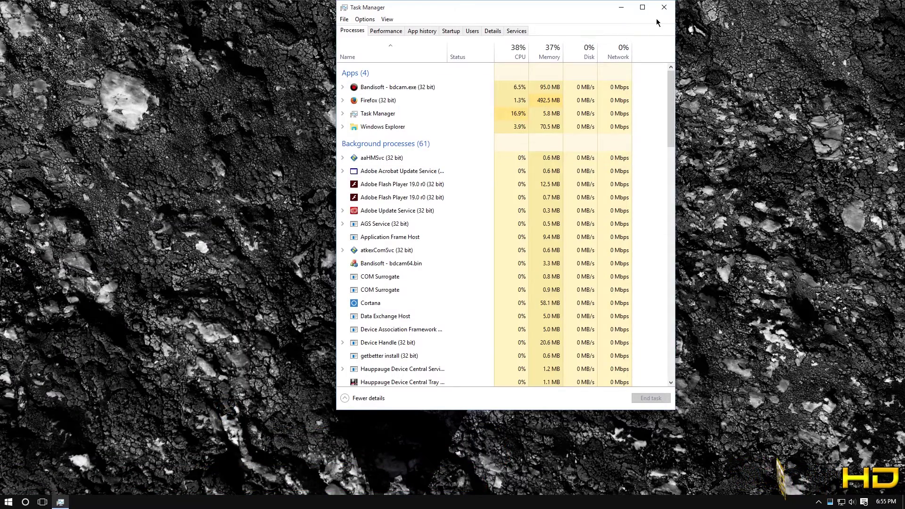
- Maximize Task Manager and switch to its Startup list
{"action": "left_click", "coordinate": [642, 7]}
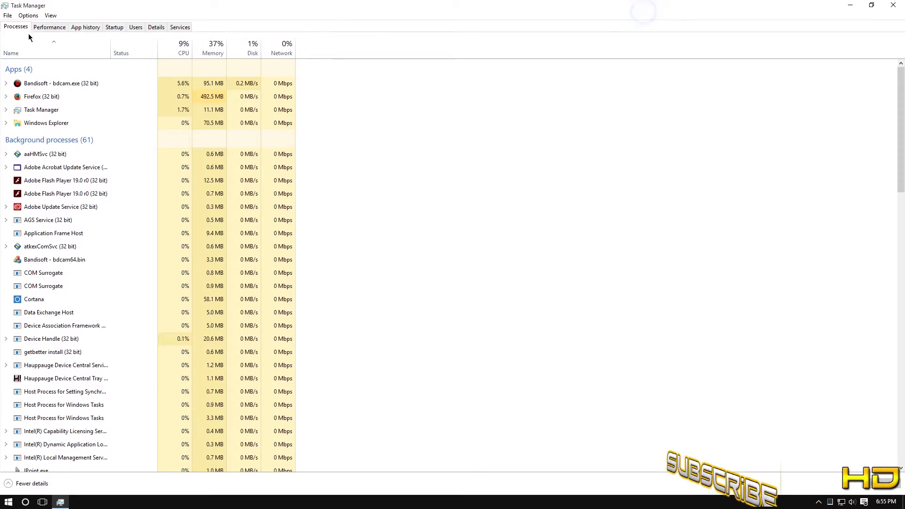
{"action": "left_click", "coordinate": [115, 27]}
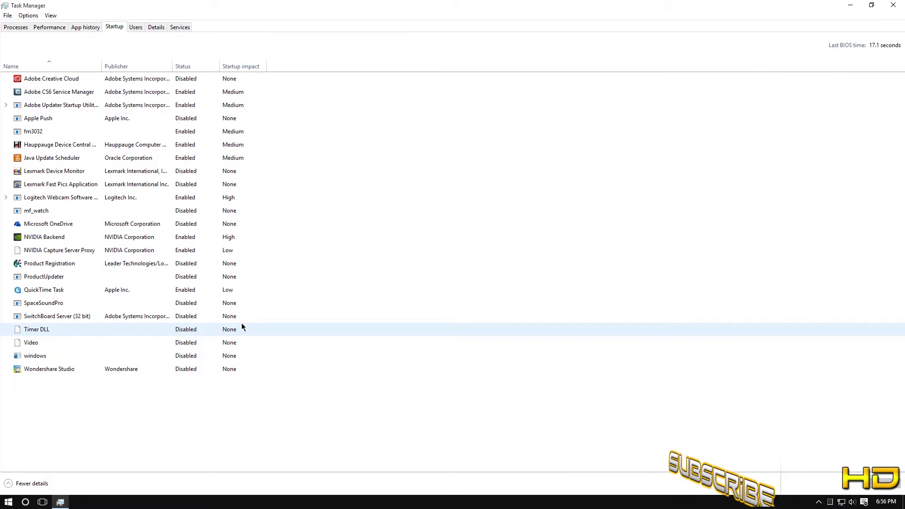
- Close Task Manager, open File Explorer on This PC, and bring up Windows (C:) actions
{"action": "left_click", "coordinate": [895, 4]}
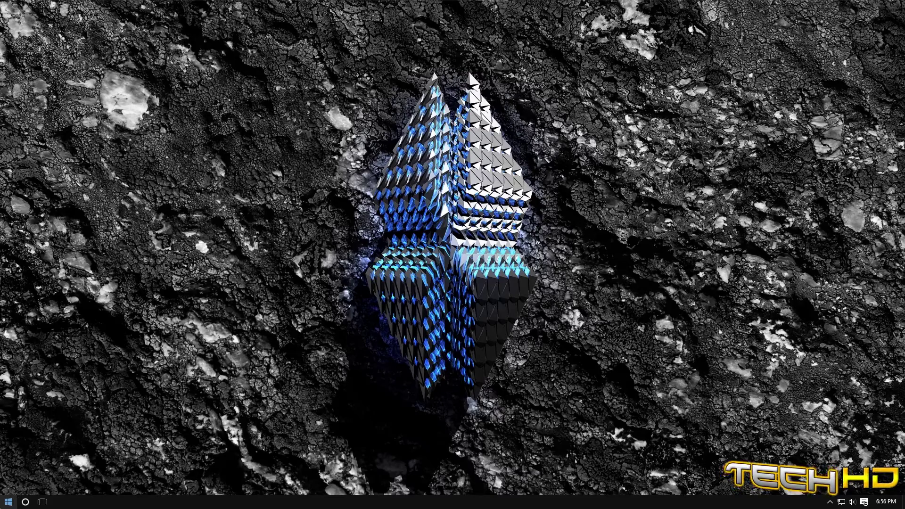
{"action": "key", "text": "super"}
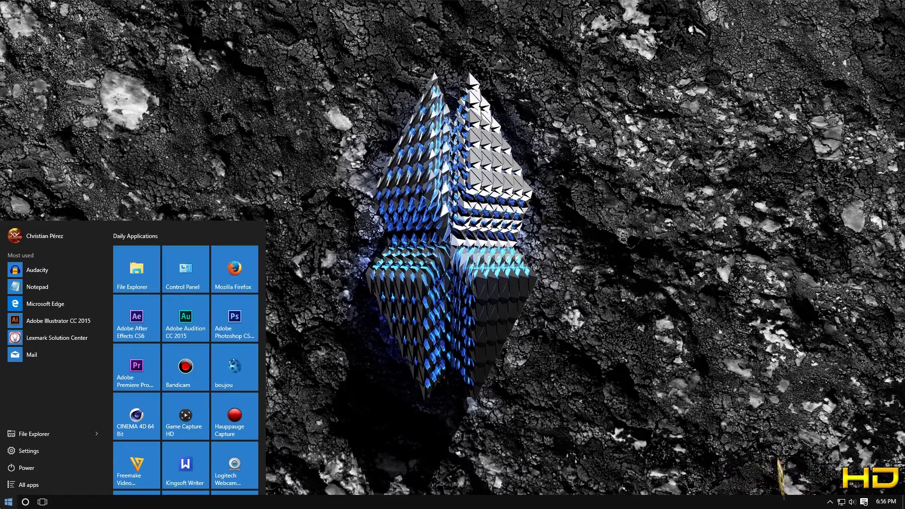
{"action": "left_click", "coordinate": [128, 284]}
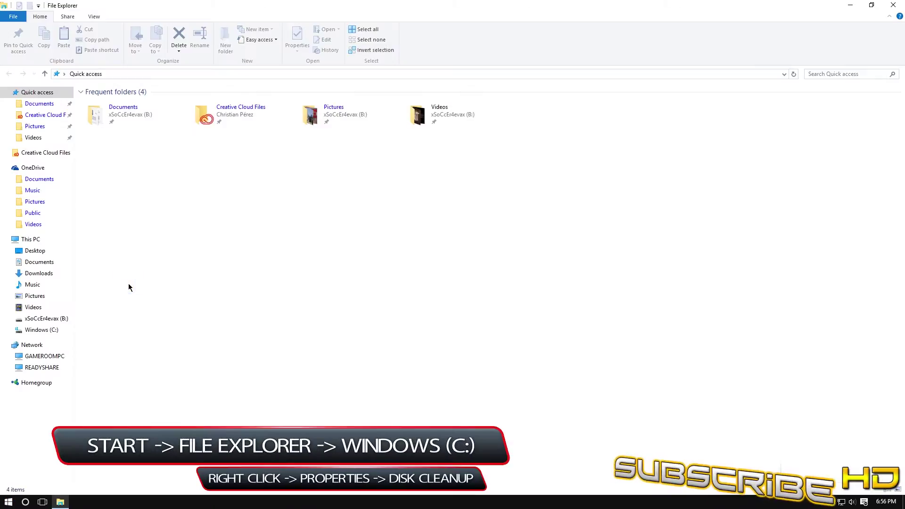
{"action": "left_click", "coordinate": [38, 241]}
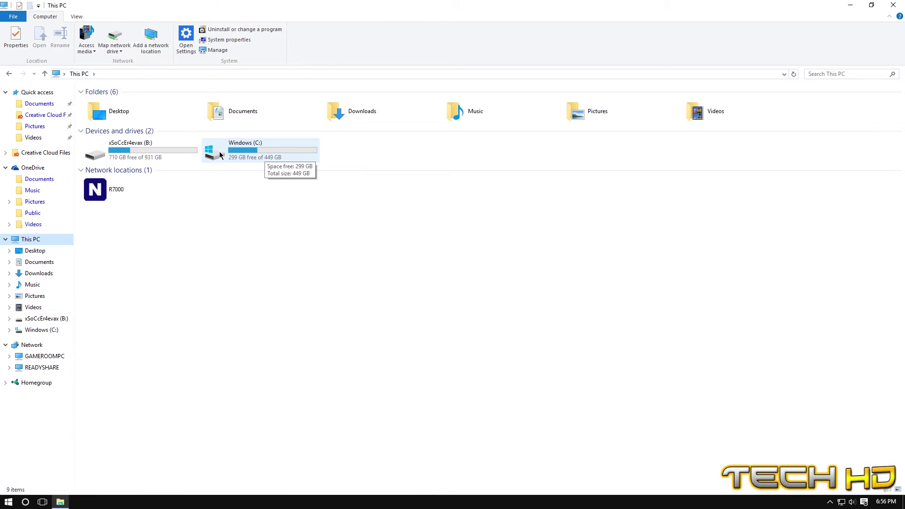
{"action": "right_click", "coordinate": [240, 154]}
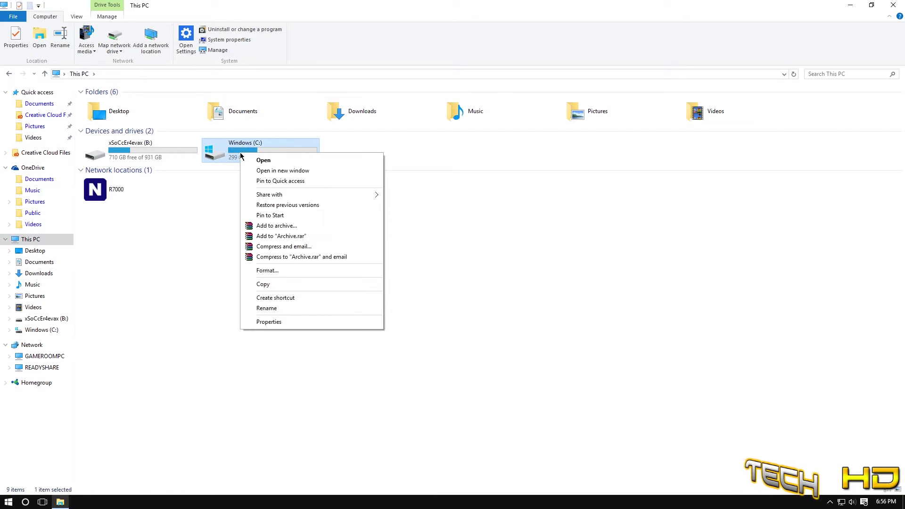
- Run Disk Cleanup on C: from Properties, add Thumbnails, and rescan including system files
{"action": "left_click", "coordinate": [280, 323]}
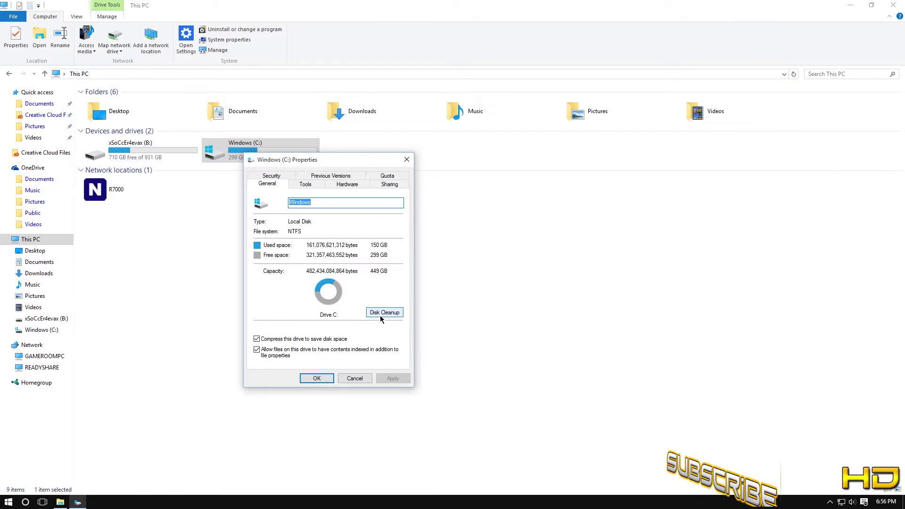
{"action": "left_click", "coordinate": [377, 312]}
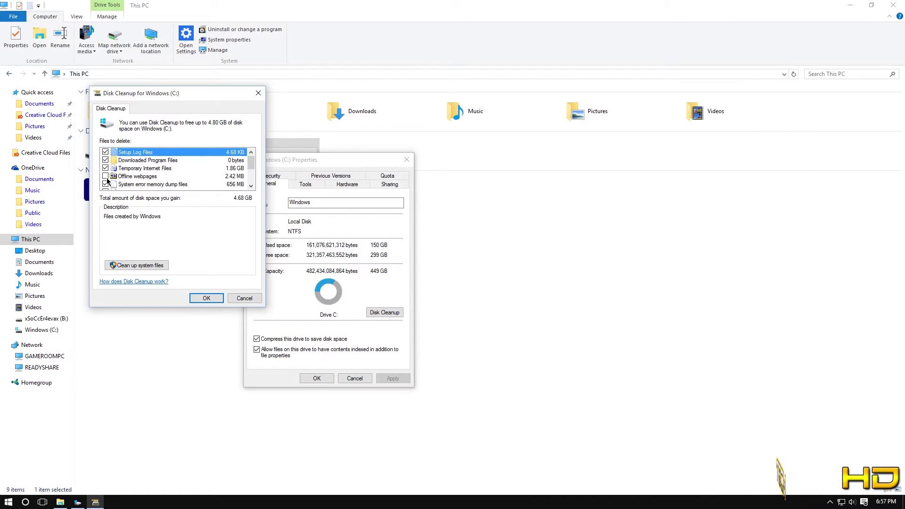
{"action": "scroll", "coordinate": [106, 180], "scroll_direction": "down", "scroll_amount": 3}
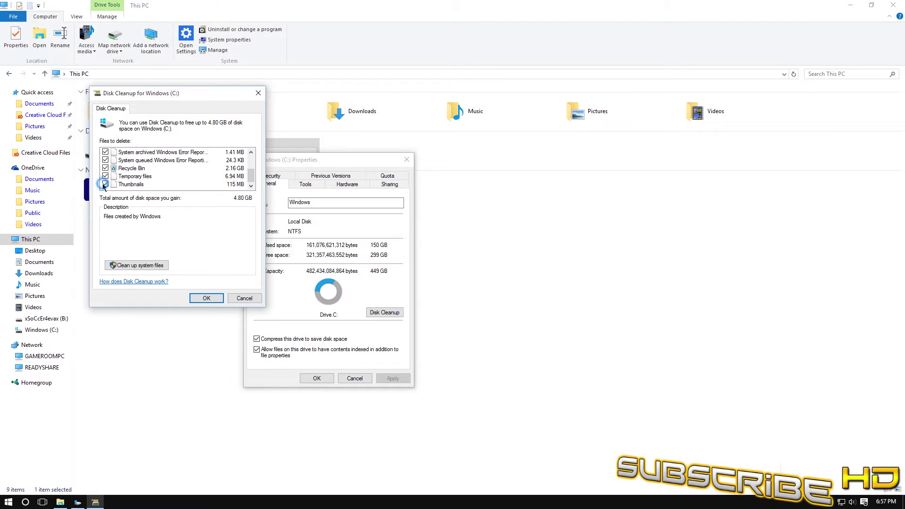
{"action": "left_click", "coordinate": [105, 183]}
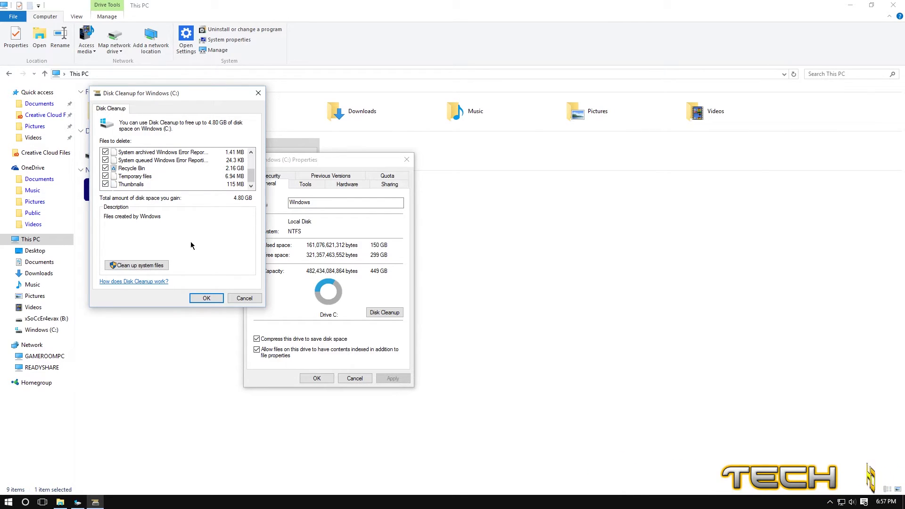
{"action": "left_click", "coordinate": [151, 265]}
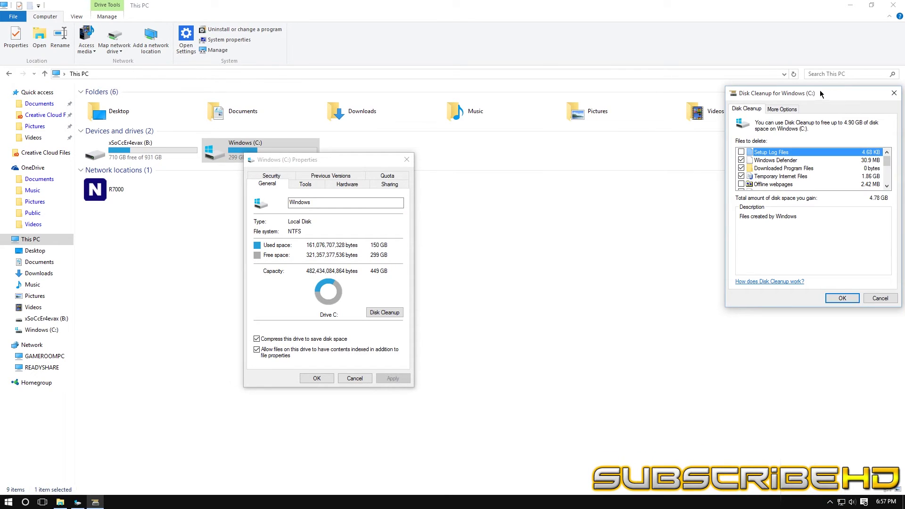
- Add Setup Log Files to the checked categories and permanently delete them from drive C:
{"action": "left_click_drag", "start_coordinate": [813, 94], "coordinate": [430, 103]}
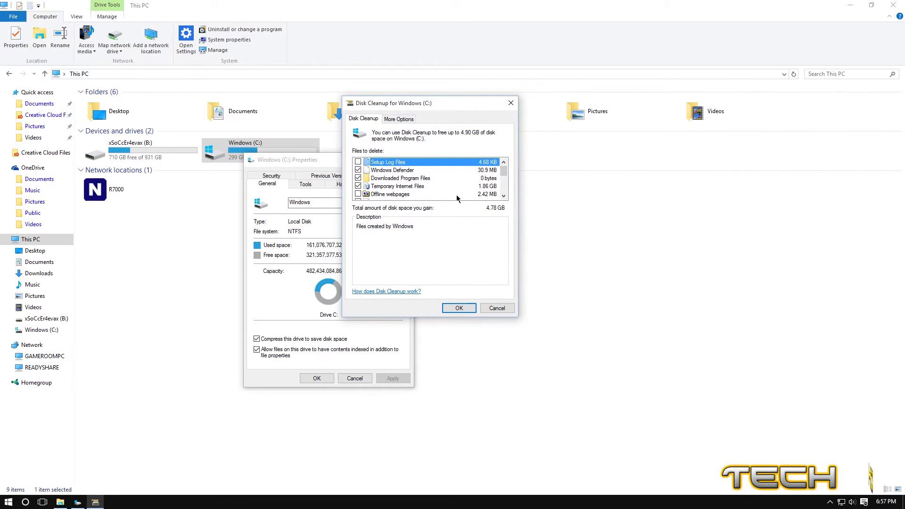
{"action": "scroll", "coordinate": [457, 194], "scroll_direction": "down", "scroll_amount": 3}
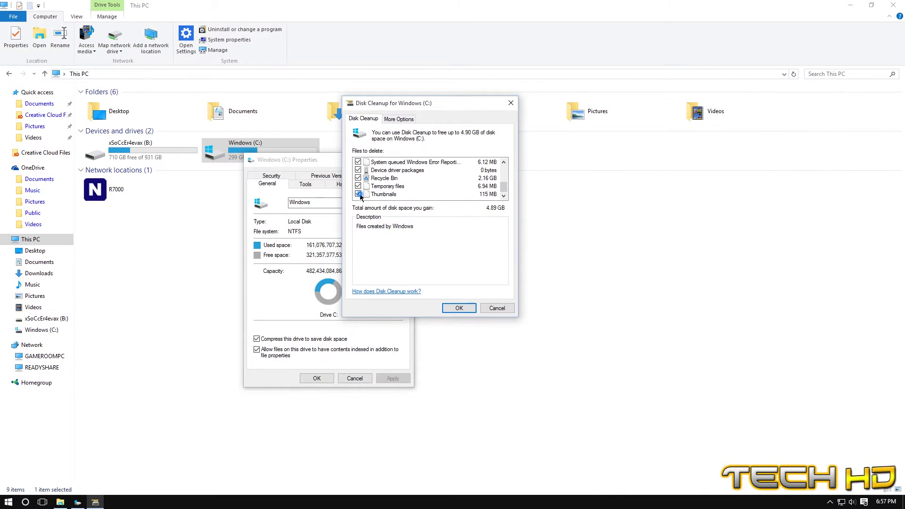
{"action": "scroll", "coordinate": [361, 194], "scroll_direction": "up", "scroll_amount": 4}
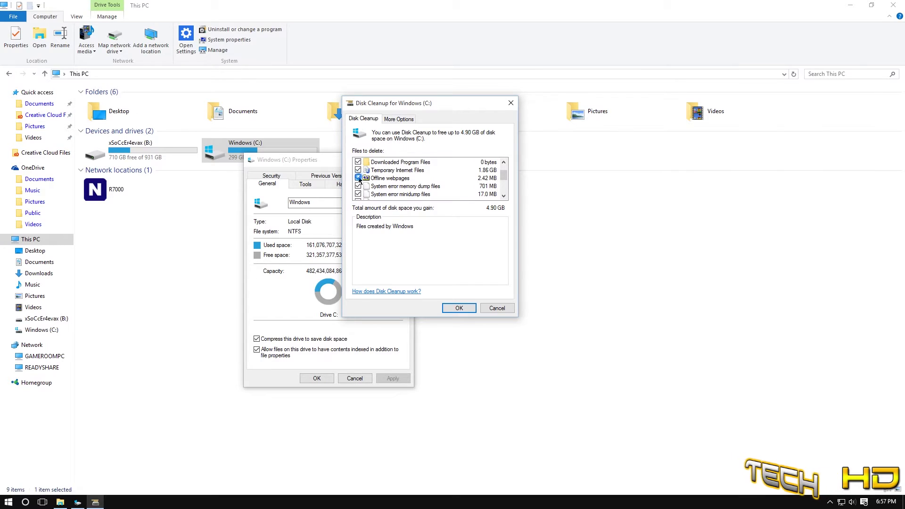
{"action": "scroll", "coordinate": [359, 178], "scroll_direction": "up", "scroll_amount": 1}
{"action": "left_click", "coordinate": [357, 161]}
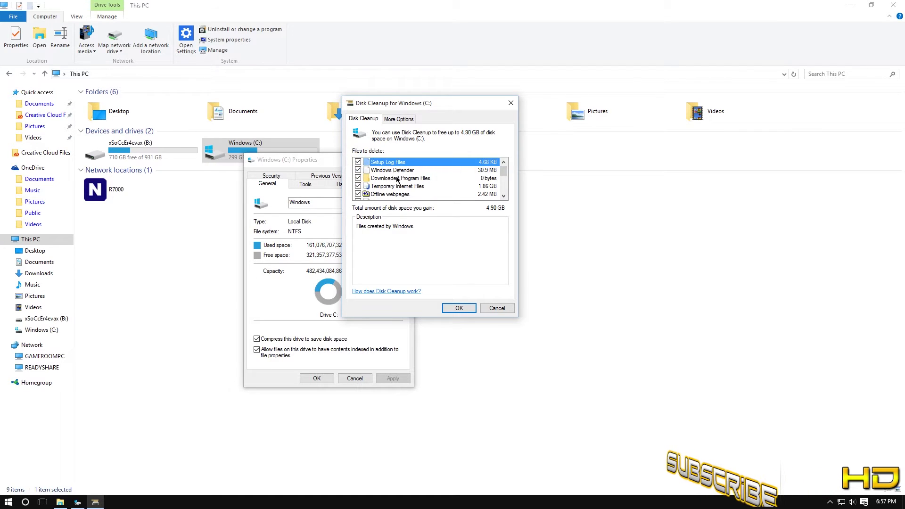
{"action": "scroll", "coordinate": [449, 178], "scroll_direction": "down", "scroll_amount": 4}
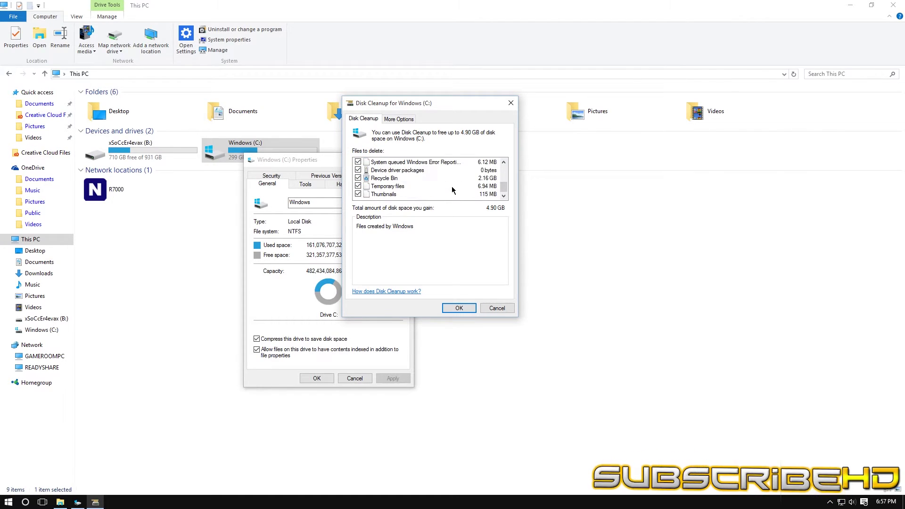
{"action": "scroll", "coordinate": [453, 181], "scroll_direction": "up", "scroll_amount": 3}
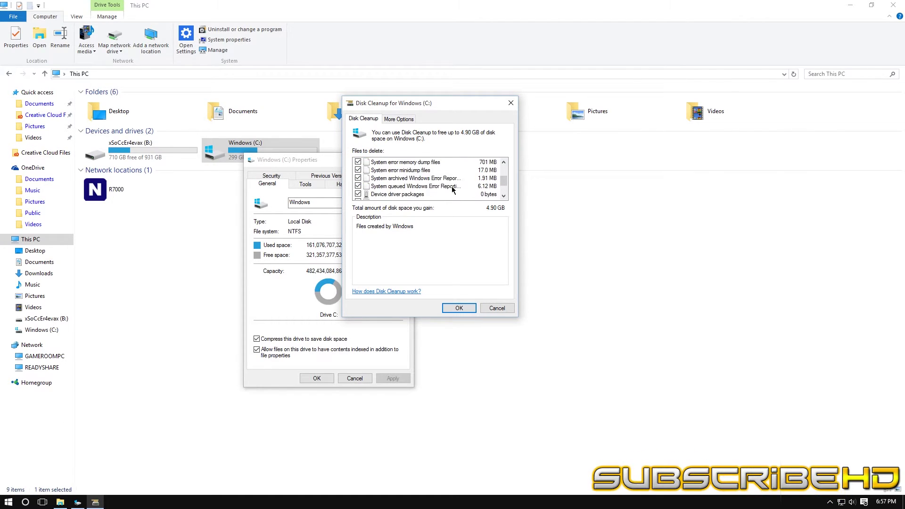
{"action": "left_click", "coordinate": [460, 309]}
{"action": "left_click", "coordinate": [465, 257]}
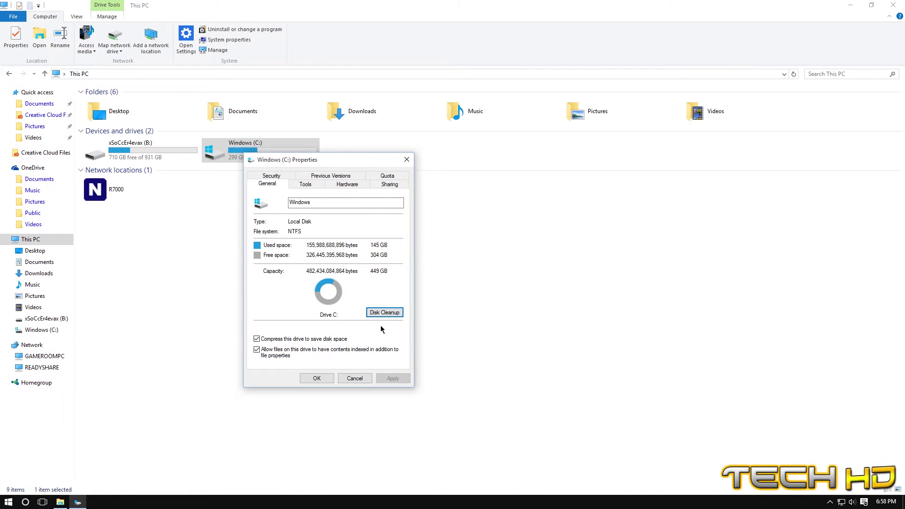
- Close the C: properties and This PC window, then launch Control Panel from Start
{"action": "left_click", "coordinate": [317, 378]}
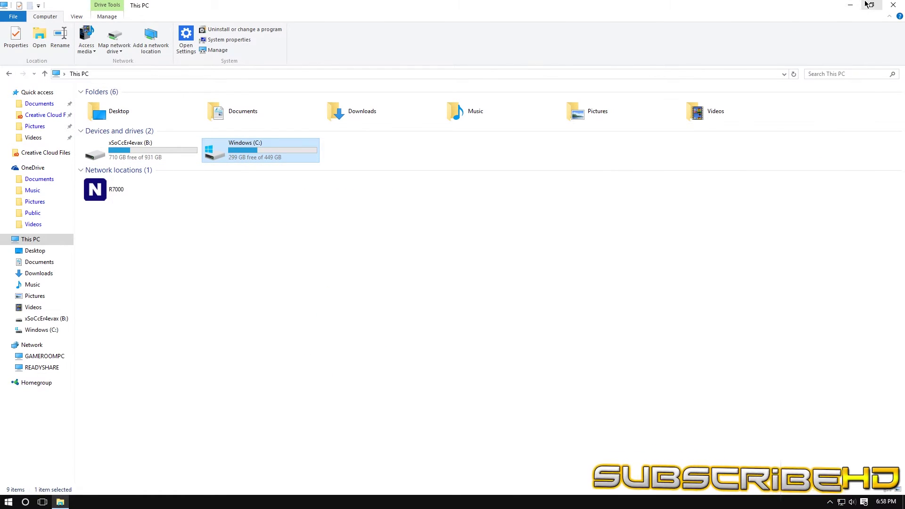
{"action": "left_click", "coordinate": [899, 4]}
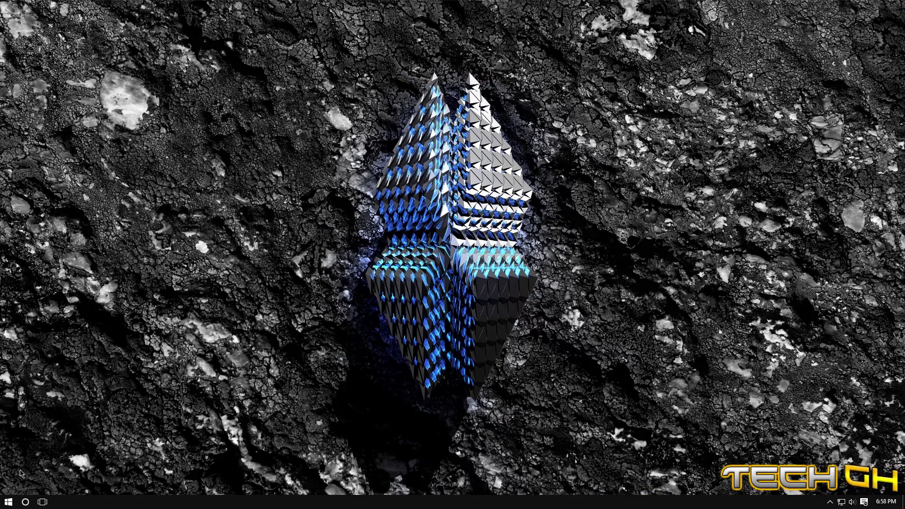
{"action": "left_click", "coordinate": [10, 503]}
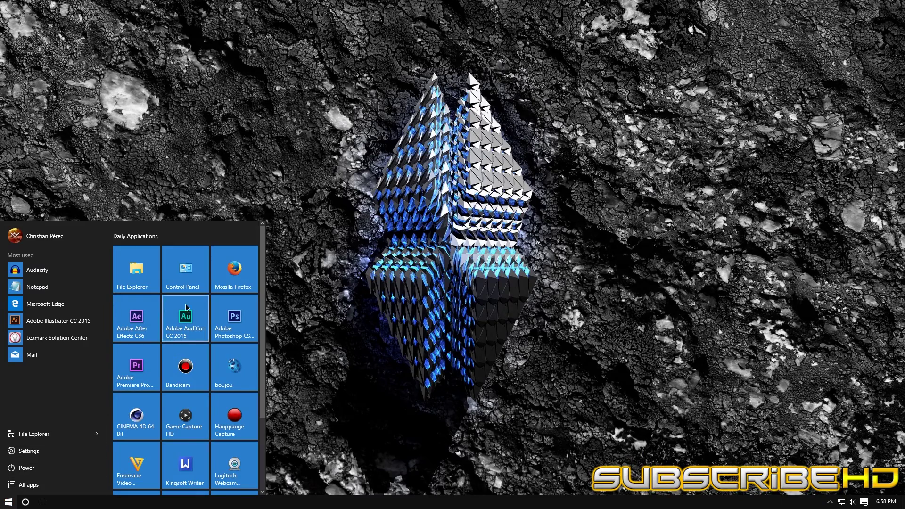
{"action": "left_click", "coordinate": [177, 273]}
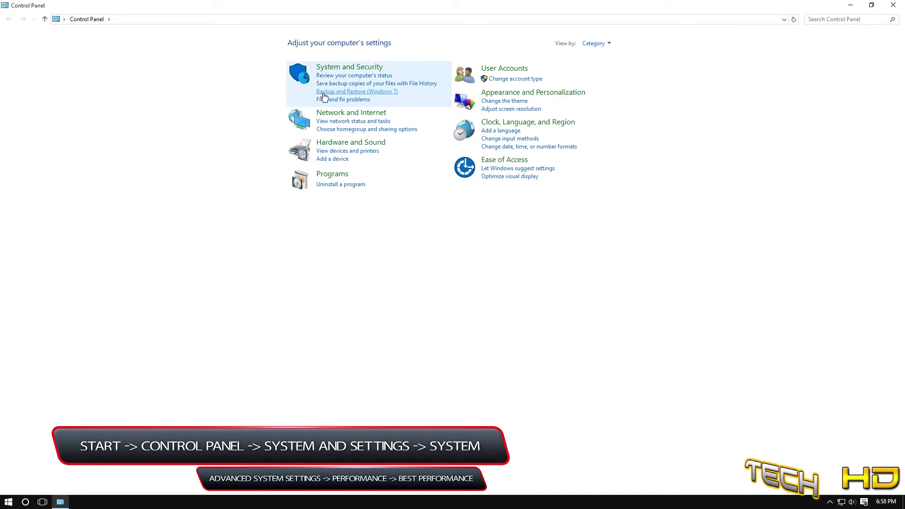
- Go through System and Security to Advanced system settings, and select 'Adjust for best performance'
{"action": "left_click", "coordinate": [304, 76]}
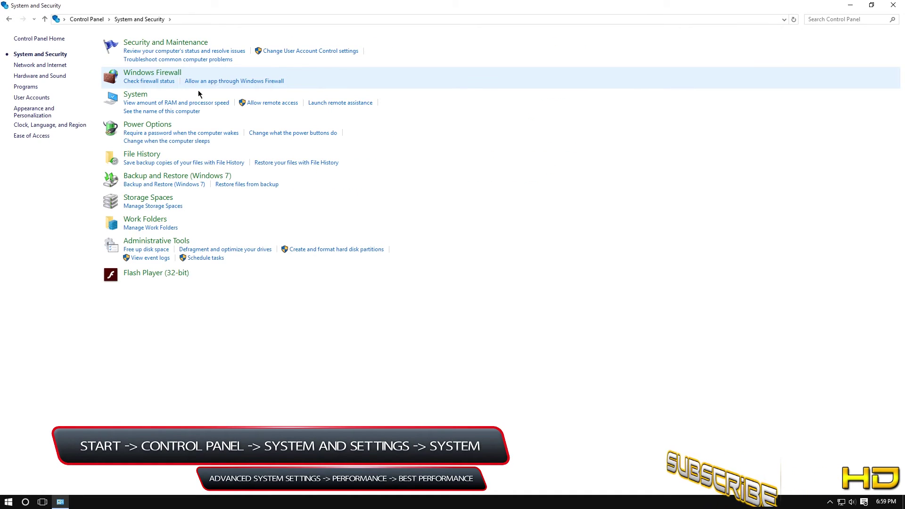
{"action": "left_click", "coordinate": [140, 98]}
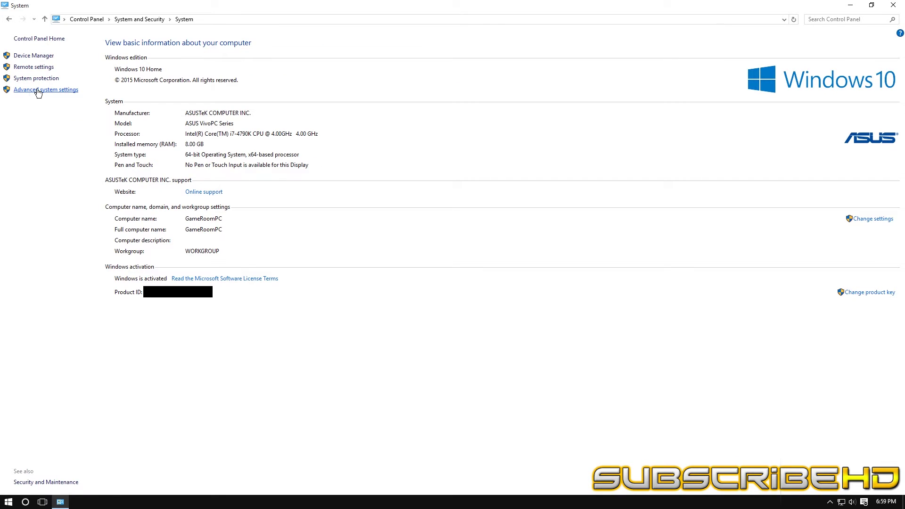
{"action": "left_click", "coordinate": [38, 91]}
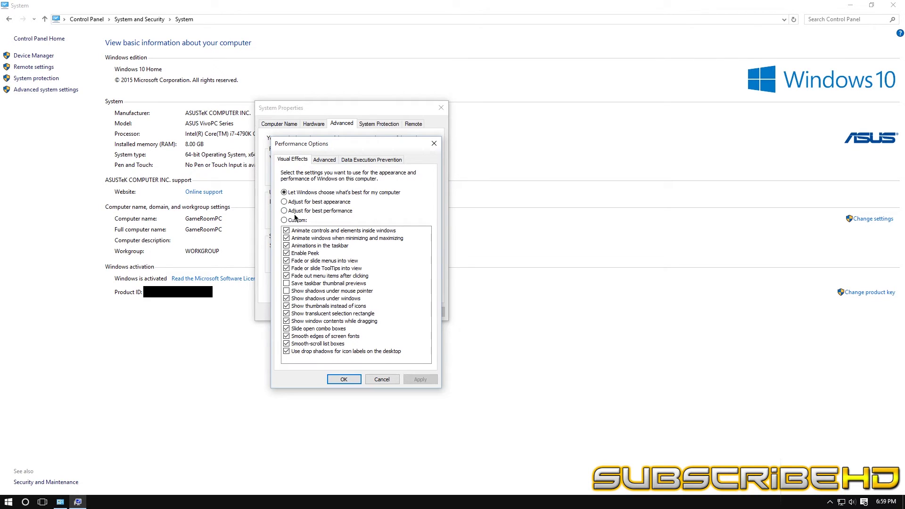
{"action": "left_click", "coordinate": [299, 212]}
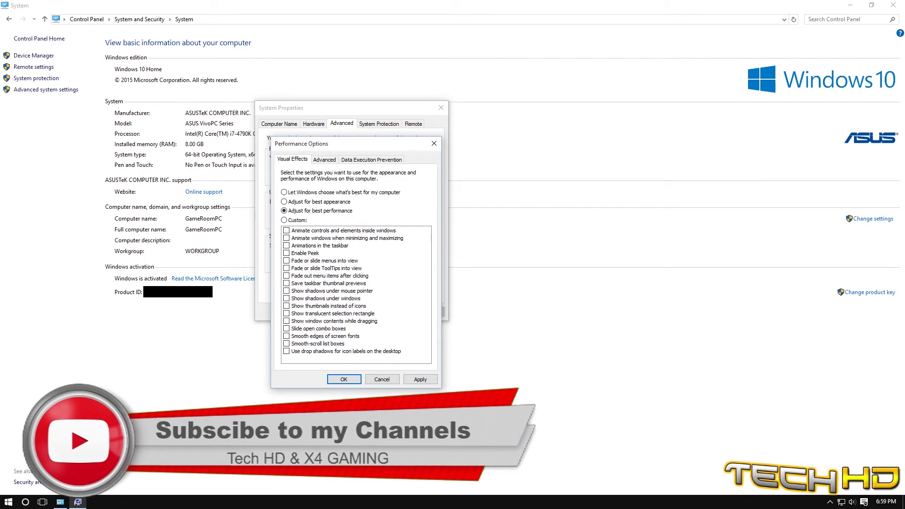
- Apply 'Adjust for best performance', then confirm and close Performance Options and System Properties
{"action": "left_click", "coordinate": [431, 378]}
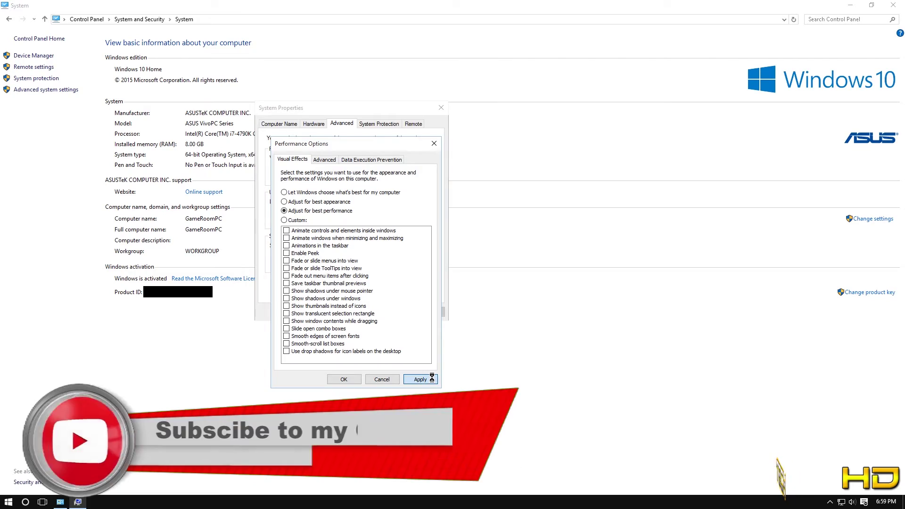
{"action": "left_click", "coordinate": [344, 379]}
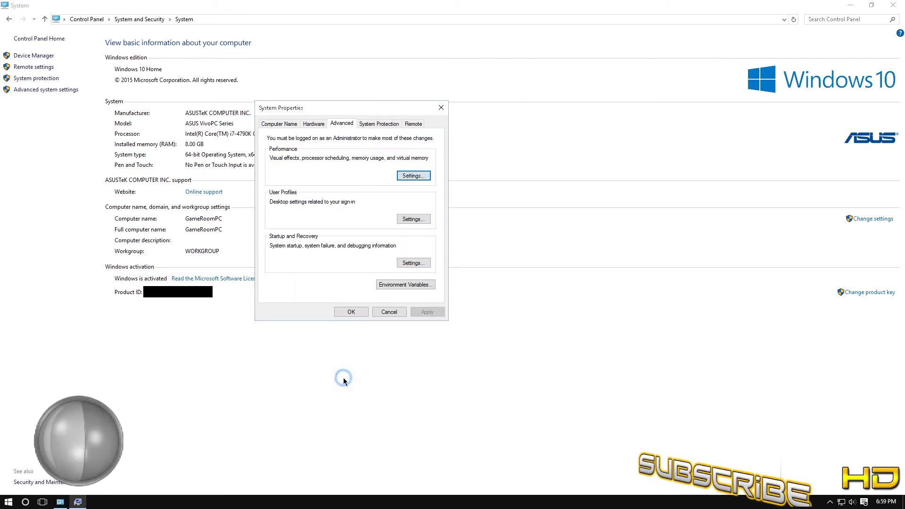
{"action": "left_click", "coordinate": [351, 311]}
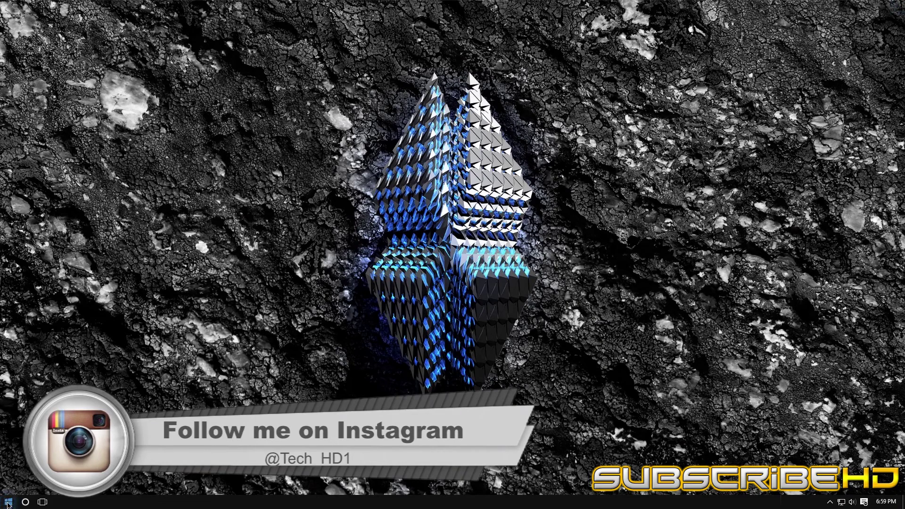
{"action": "left_click", "coordinate": [7, 502]}
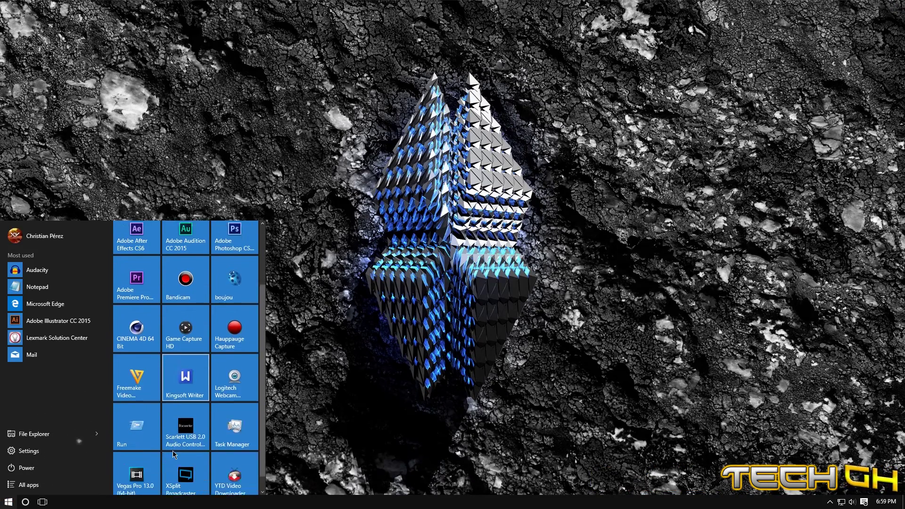
{"action": "scroll", "coordinate": [174, 454], "scroll_direction": "up", "scroll_amount": 5}
{"action": "left_click", "coordinate": [168, 310]}
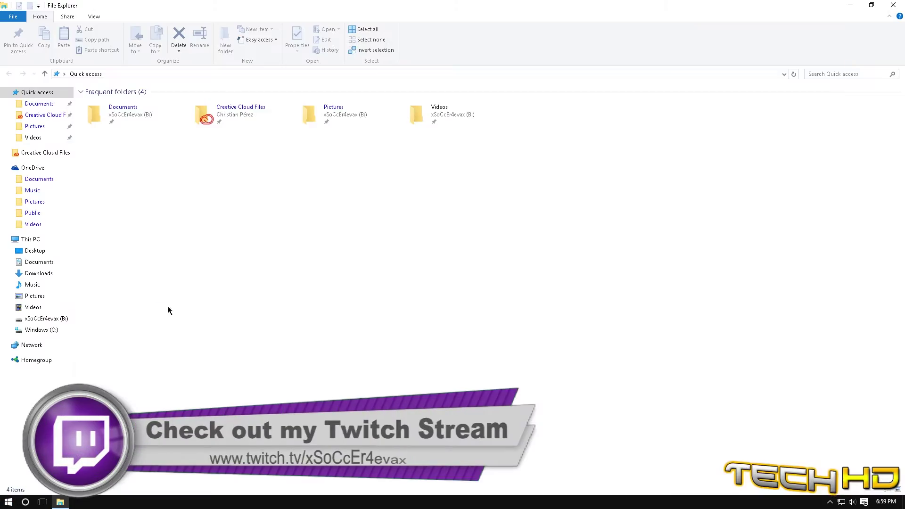
{"action": "key", "text": "alt+F4"}
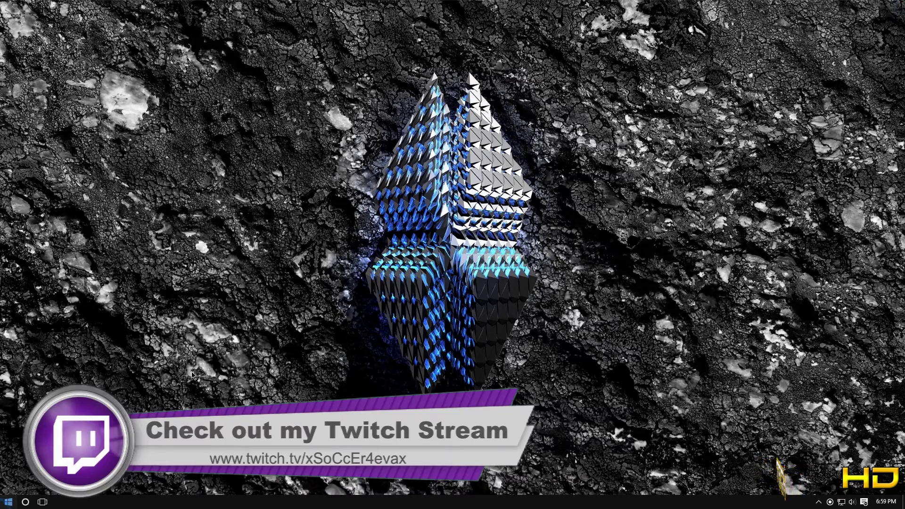
{"action": "key", "text": "super"}
{"action": "left_click", "coordinate": [188, 207]}
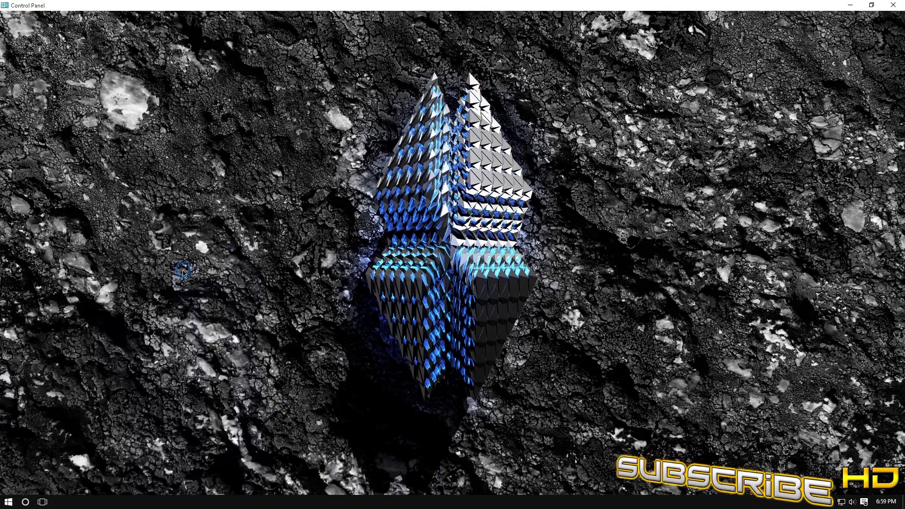
{"action": "key", "text": "alt+F4"}
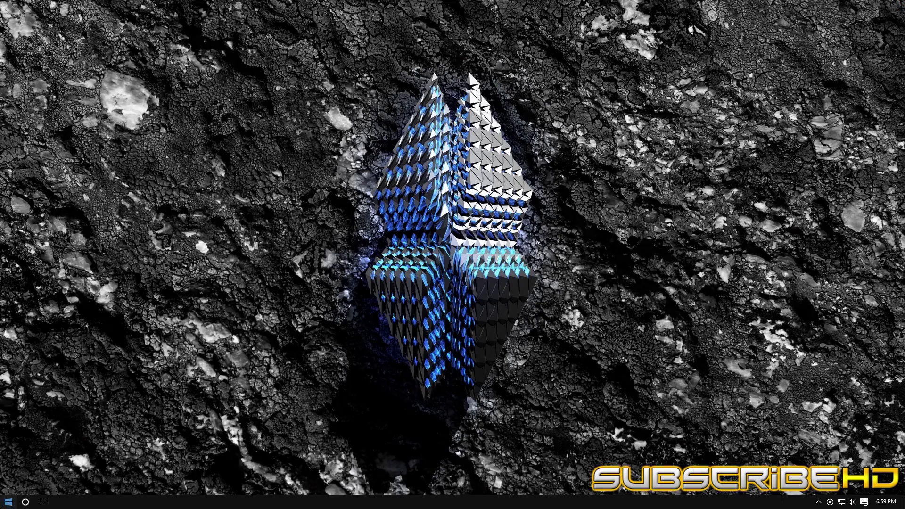
{"action": "key", "text": "super"}
{"action": "left_click", "coordinate": [242, 262]}
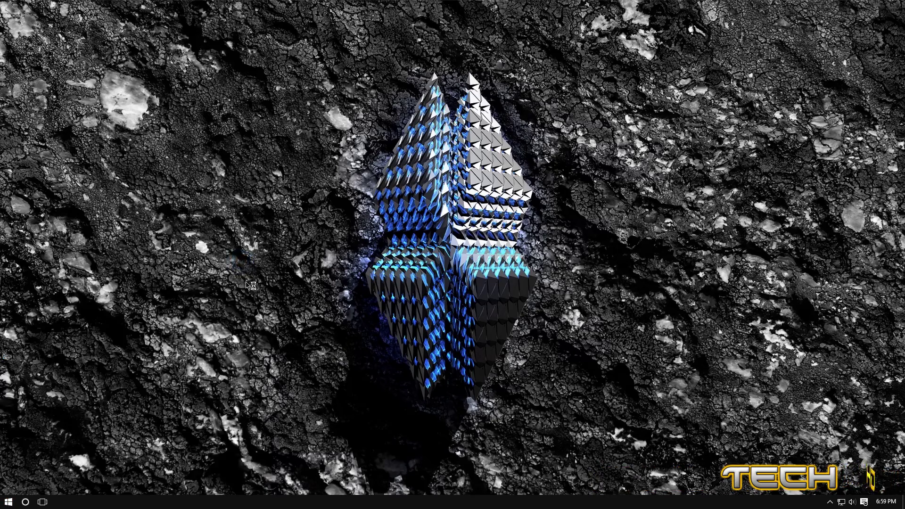
{"action": "key", "text": "alt+F4"}
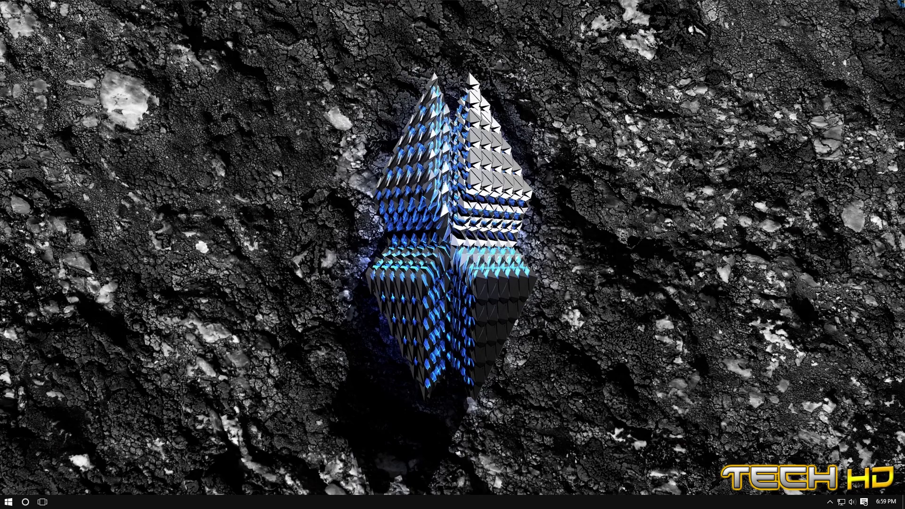